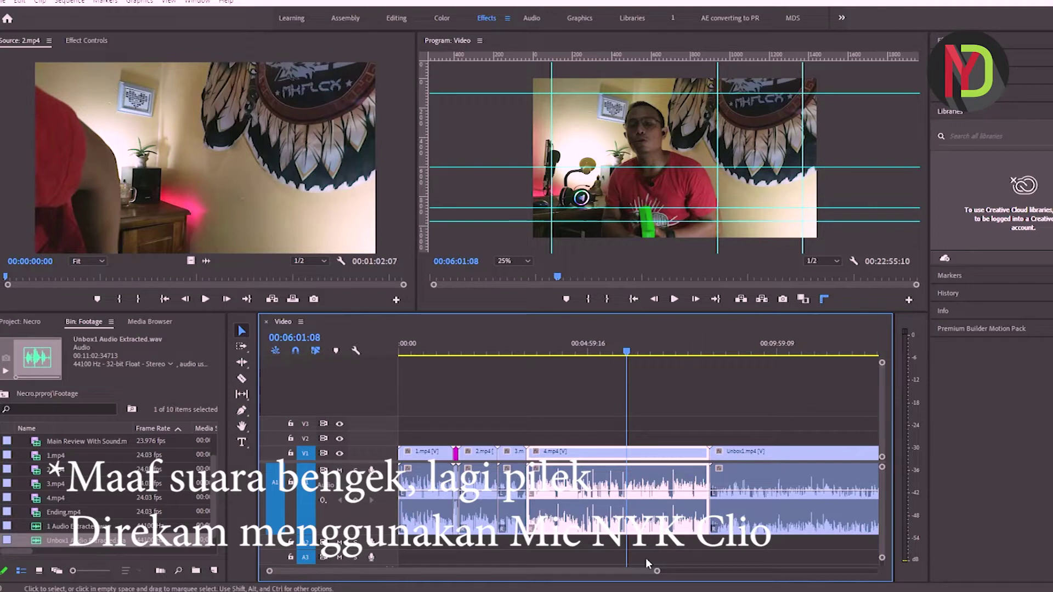
# Move the playhead to 00:09:19:20 in the Unbox1.mp4 clip and compare its waveform with that of the 4.mp4 clip.
pyautogui.moveTo(658, 573); pyautogui.dragTo(631, 571)
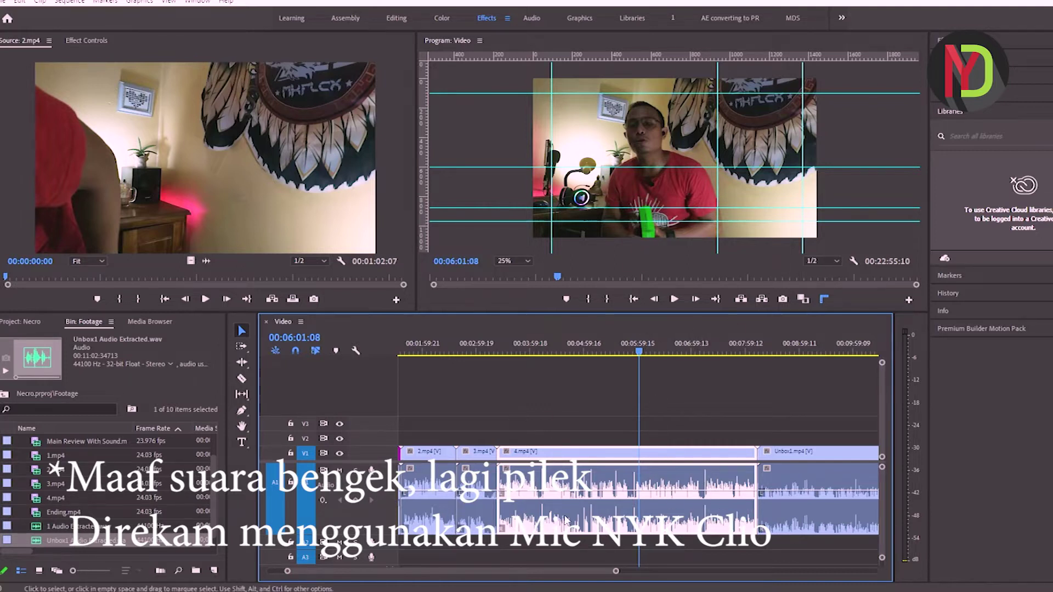
pyautogui.moveTo(639, 351); pyautogui.dragTo(818, 322)
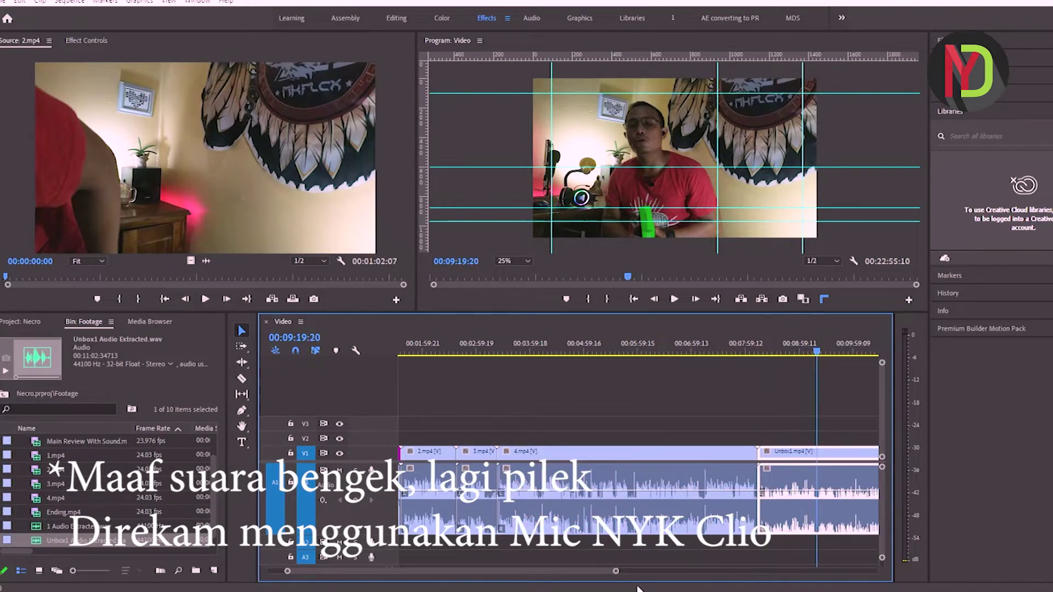
pyautogui.scroll(-5, 611, 575)
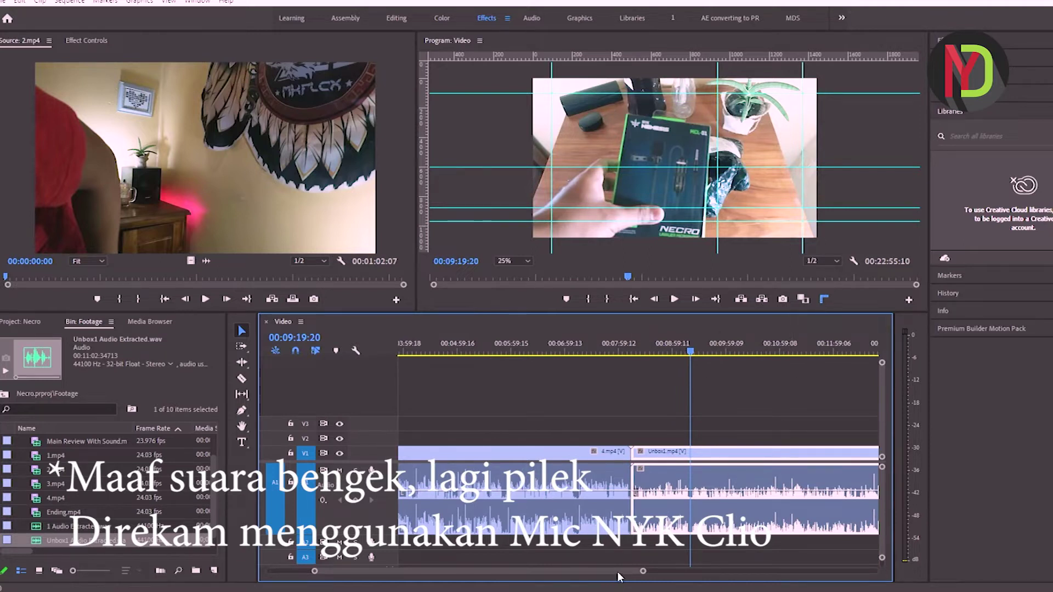
pyautogui.scroll(3, 614, 576)
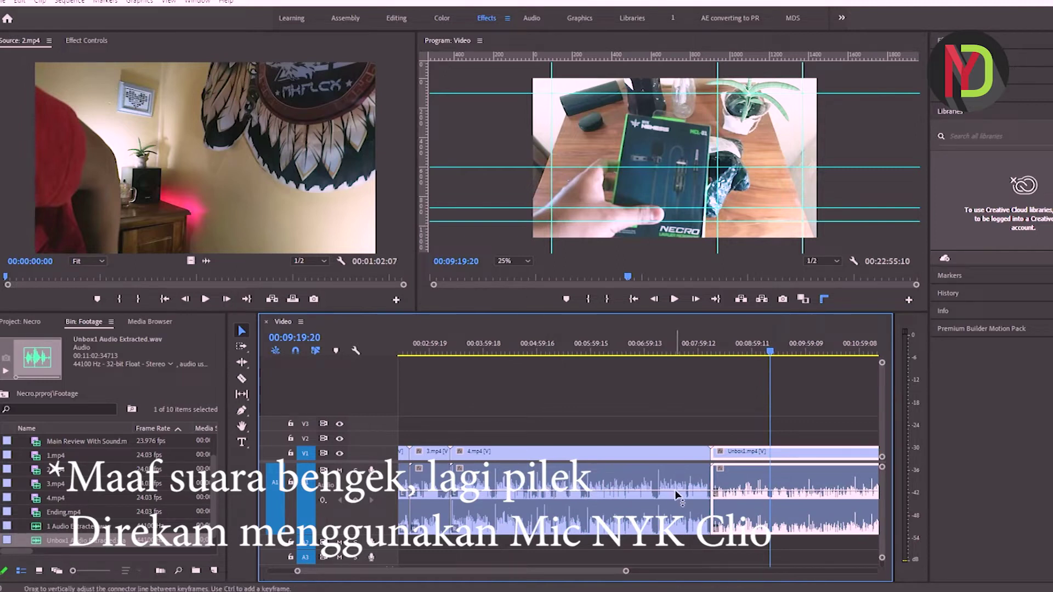
pyautogui.click(546, 468)
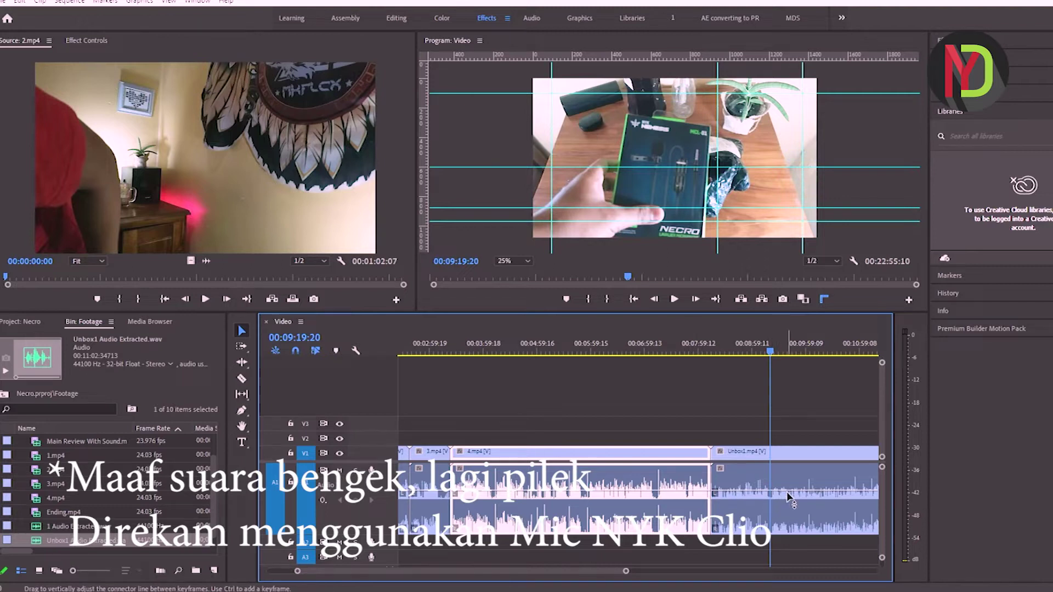
# Examine the quiet passage in the Unbox1.mp4 clip's waveform between 00:09:17:10 and 00:09:19:07.
pyautogui.moveTo(627, 573); pyautogui.dragTo(519, 581)
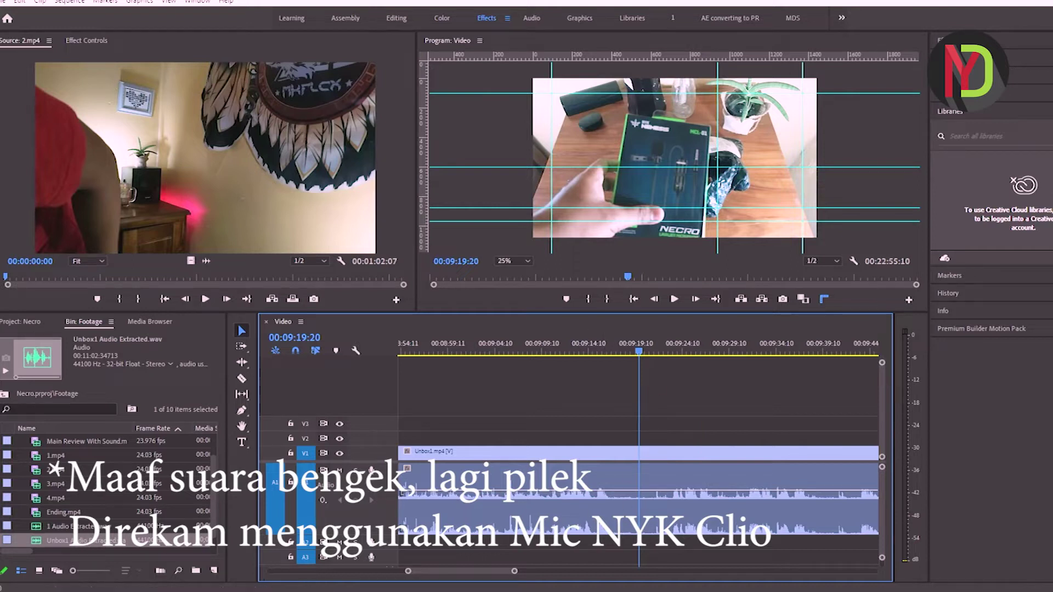
pyautogui.moveTo(515, 572); pyautogui.dragTo(477, 572)
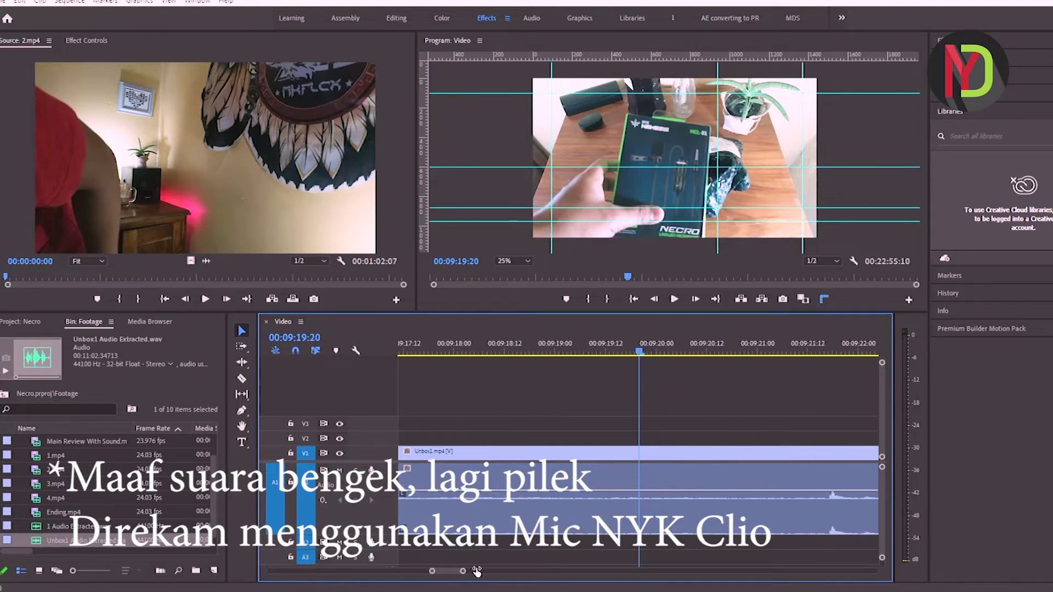
pyautogui.moveTo(639, 355); pyautogui.dragTo(541, 333)
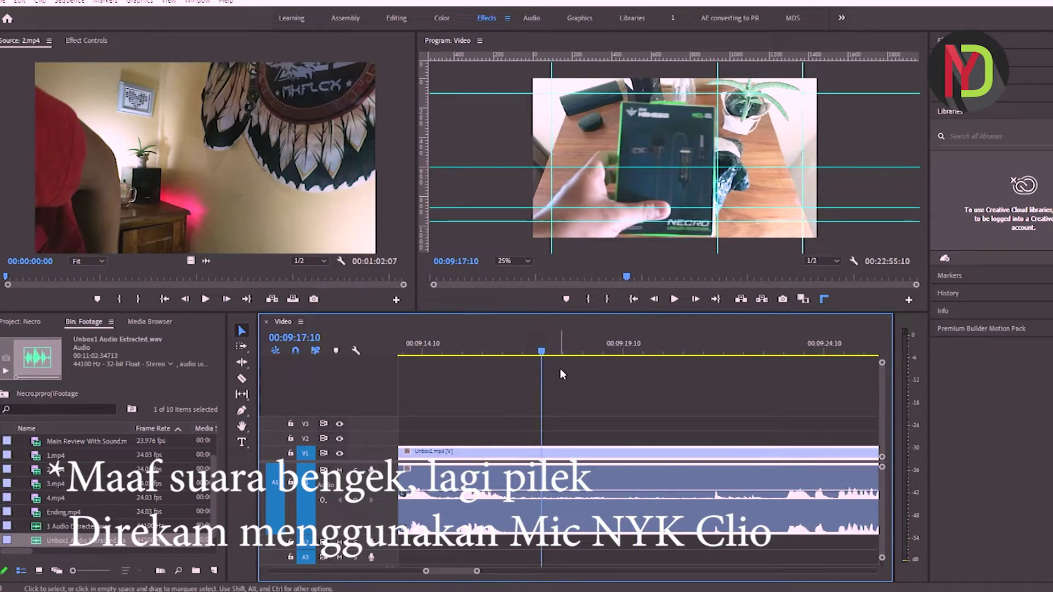
pyautogui.moveTo(543, 351); pyautogui.dragTo(550, 295)
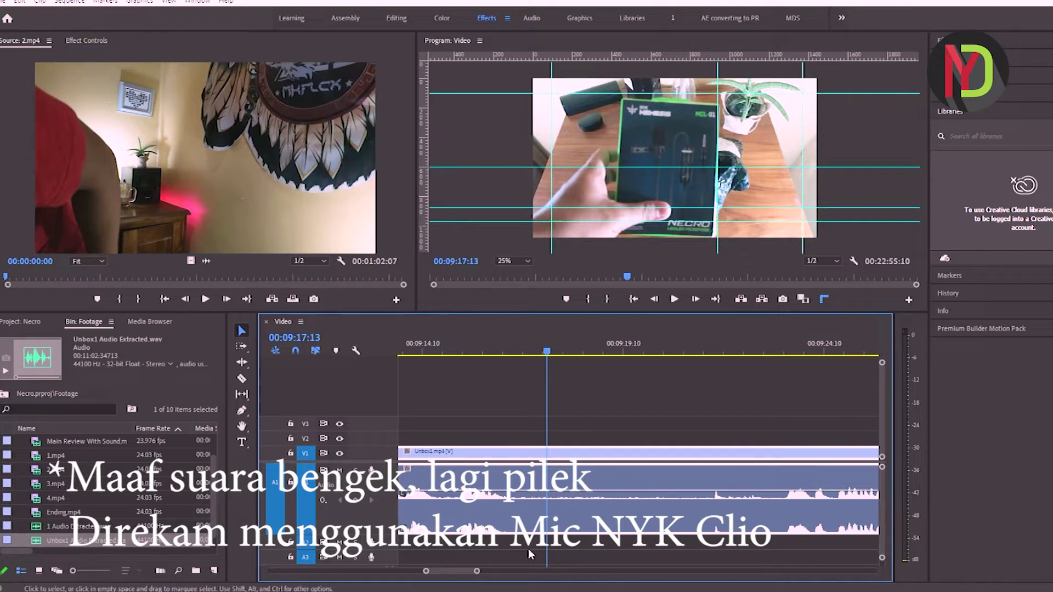
pyautogui.scroll(3, 396, 509)
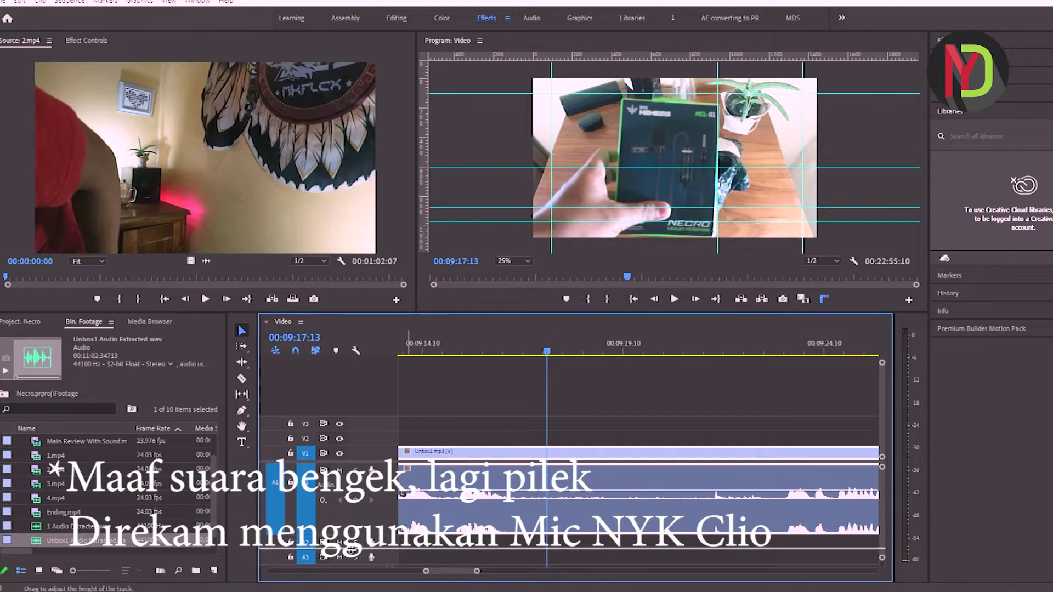
pyautogui.scroll(2, 536, 489)
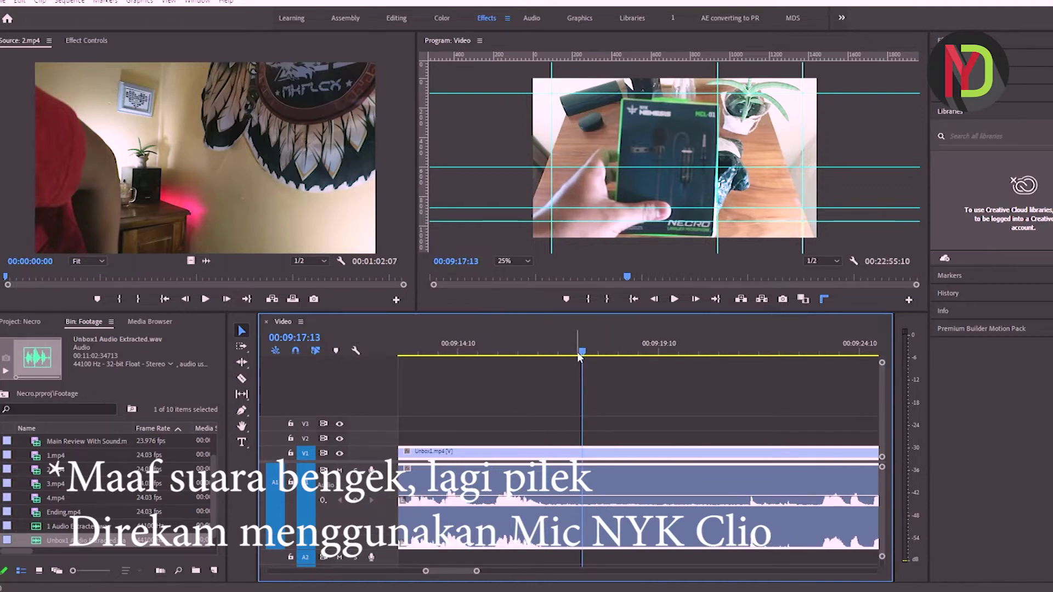
pyautogui.moveTo(580, 351); pyautogui.dragTo(650, 311)
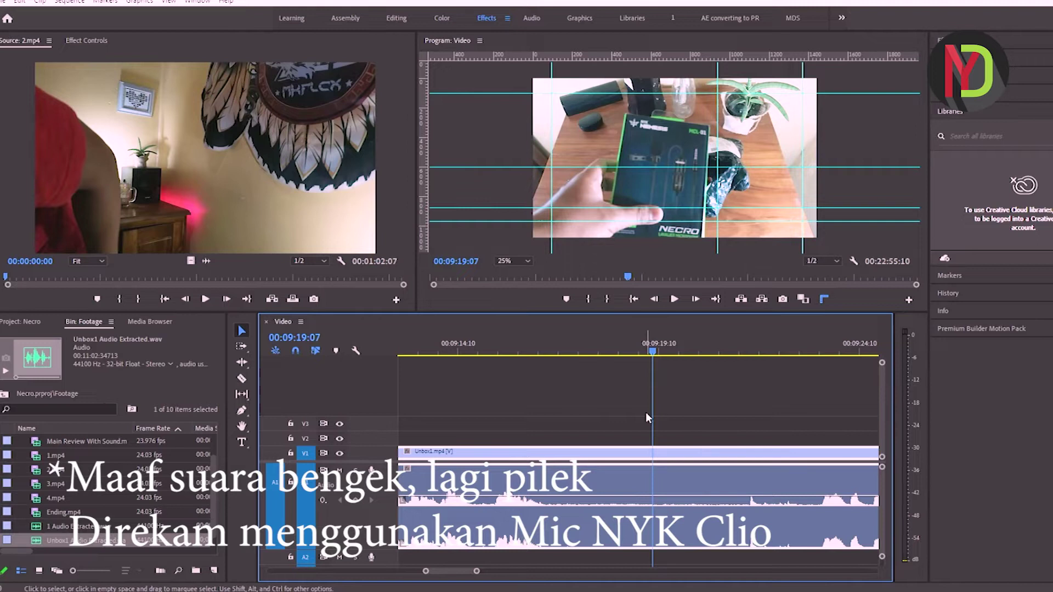
# Place the playhead at 00:07:12:14 in the 4.mp4 clip and examine the quiet gap in its waveform.
pyautogui.moveTo(477, 571)
pyautogui.mouseDown()
pyautogui.moveTo(641, 571)
pyautogui.moveTo(709, 553)
pyautogui.moveTo(466, 576)
pyautogui.mouseUp()
pyautogui.click(624, 343)
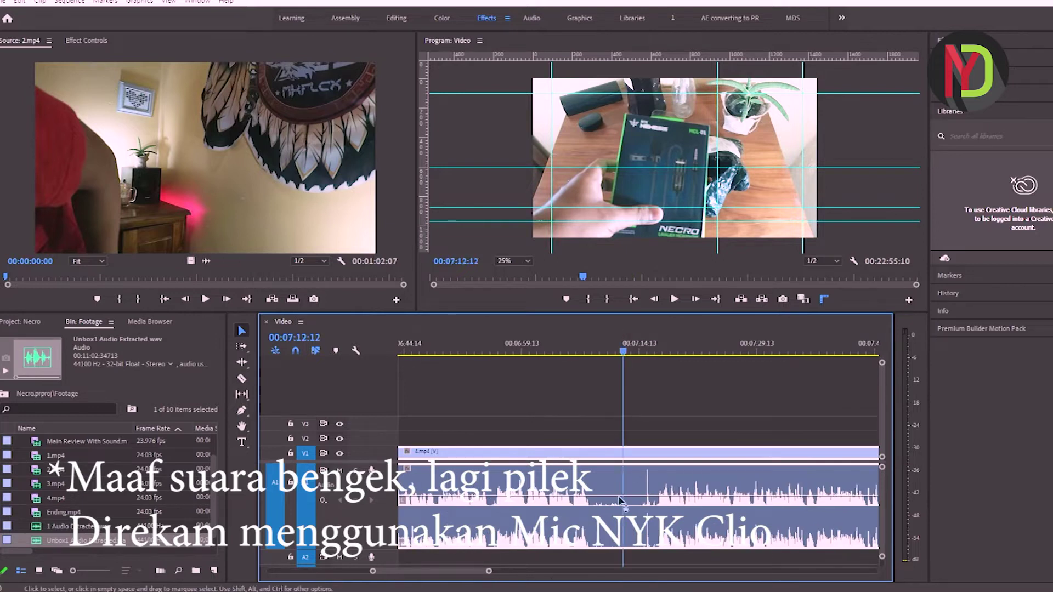
pyautogui.moveTo(489, 571)
pyautogui.mouseDown()
pyautogui.moveTo(453, 575)
pyautogui.moveTo(469, 574)
pyautogui.mouseUp()
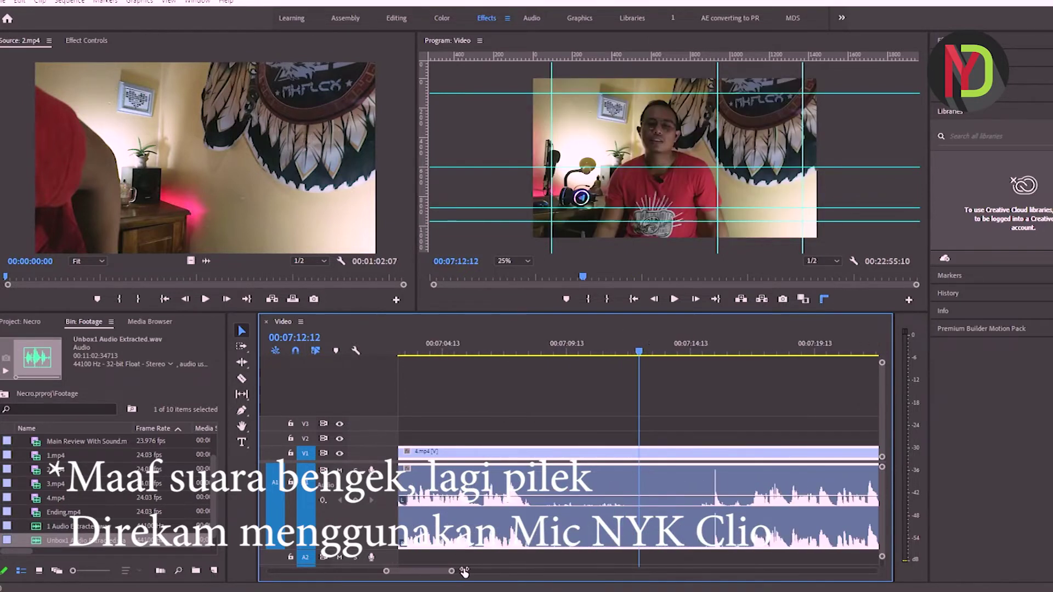
pyautogui.click(658, 351)
pyautogui.moveTo(658, 352)
pyautogui.mouseDown()
pyautogui.moveTo(695, 352)
pyautogui.moveTo(641, 349)
pyautogui.mouseUp()
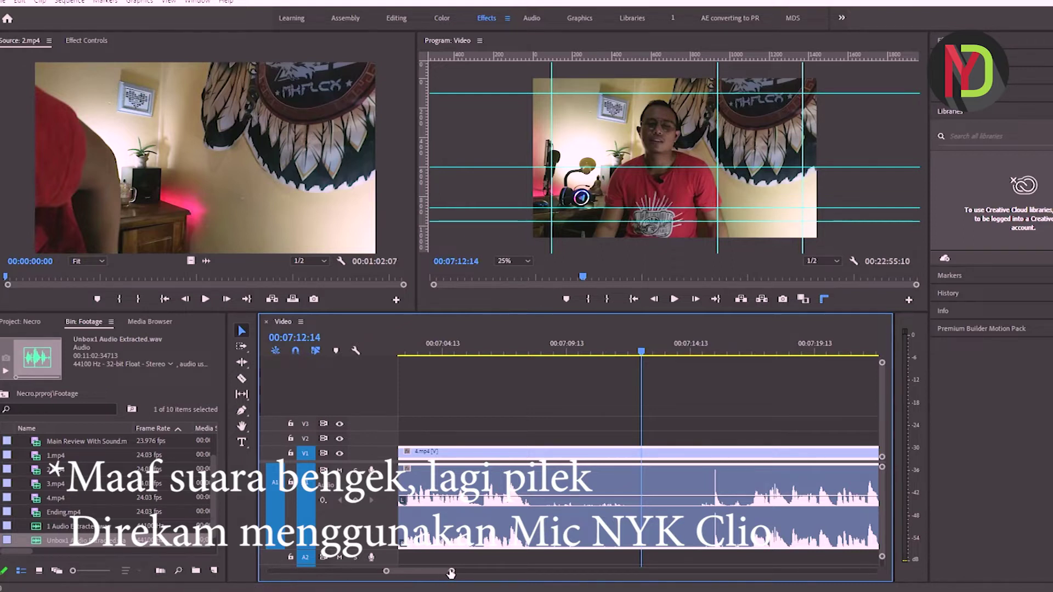
pyautogui.moveTo(453, 573); pyautogui.dragTo(457, 573)
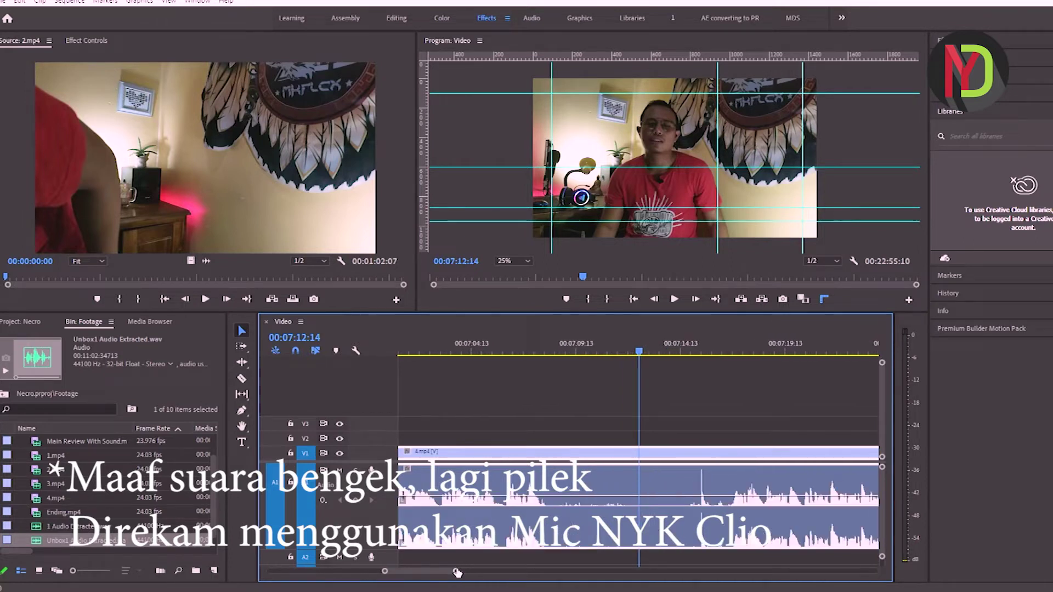
pyautogui.moveTo(351, 591)
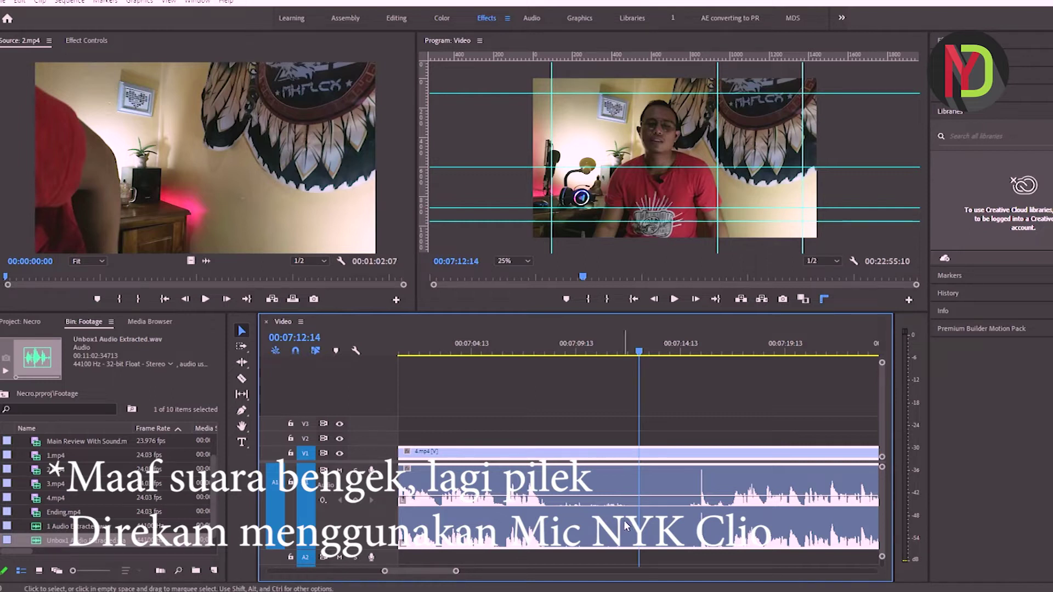
# Send the 4.mp4 clip's audio from the sequence to Adobe Audition for editing.
pyautogui.moveTo(459, 572); pyautogui.dragTo(514, 563)
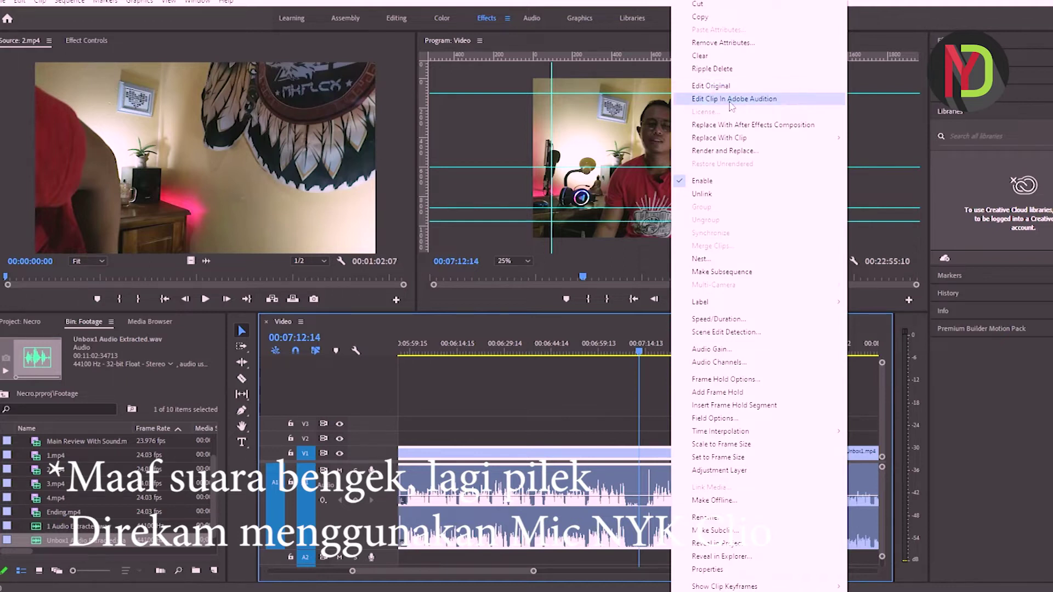
pyautogui.click(722, 151)
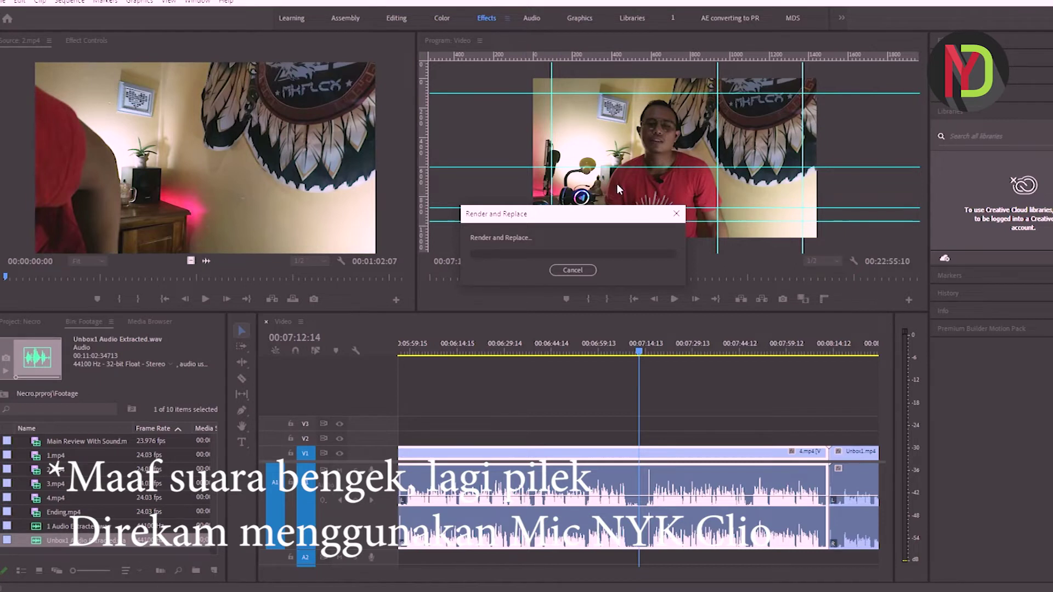
pyautogui.moveTo(598, 220); pyautogui.dragTo(657, 225)
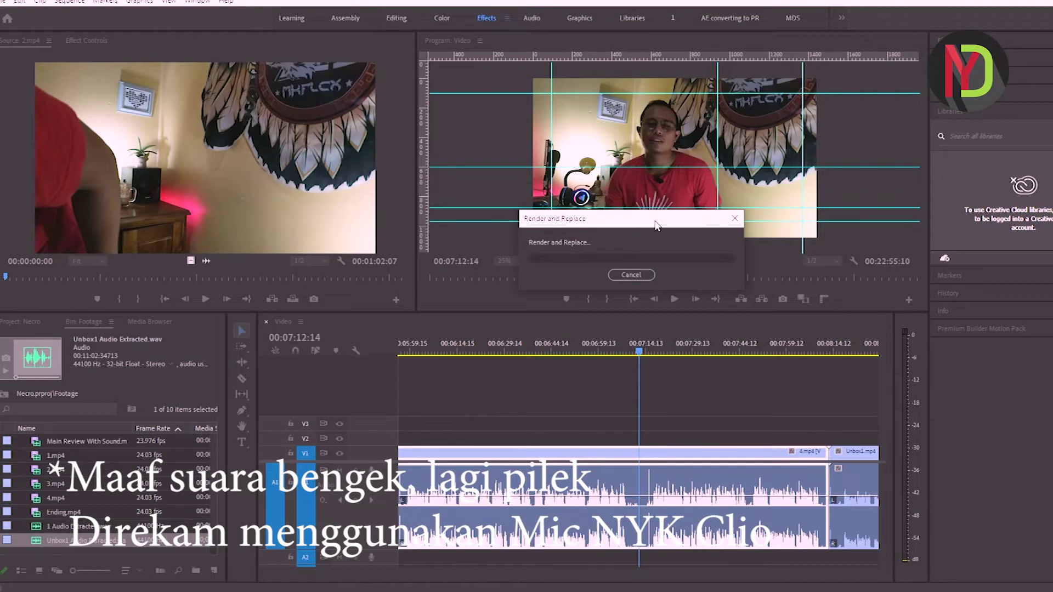
pyautogui.moveTo(657, 225); pyautogui.dragTo(677, 214)
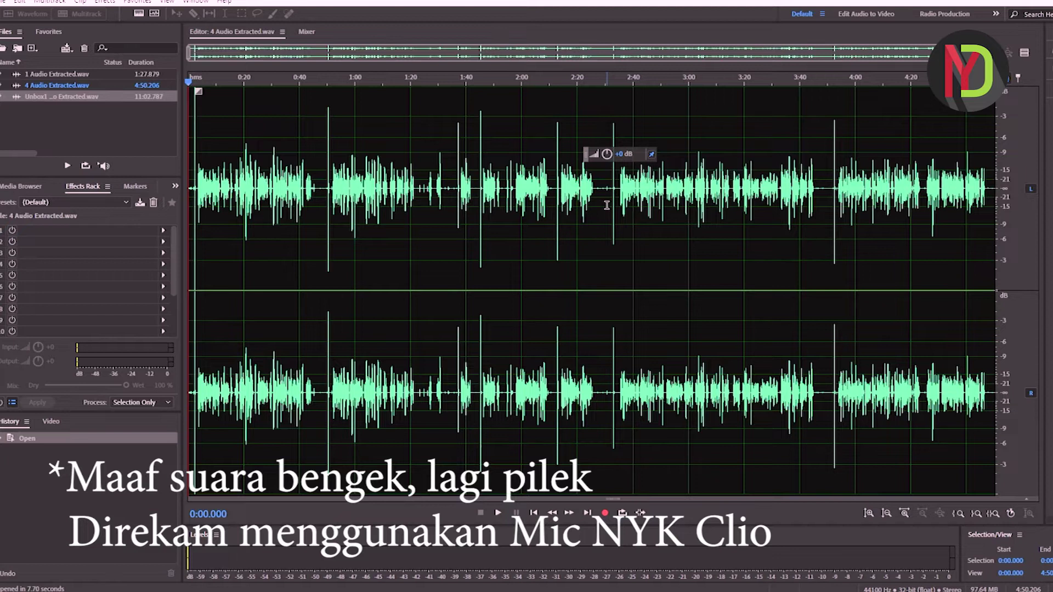
# Examine the waveform of 4 Audio Extracted.wav around the silent gap between 1:41 and 1:46.
pyautogui.scroll(3, 480, 279)
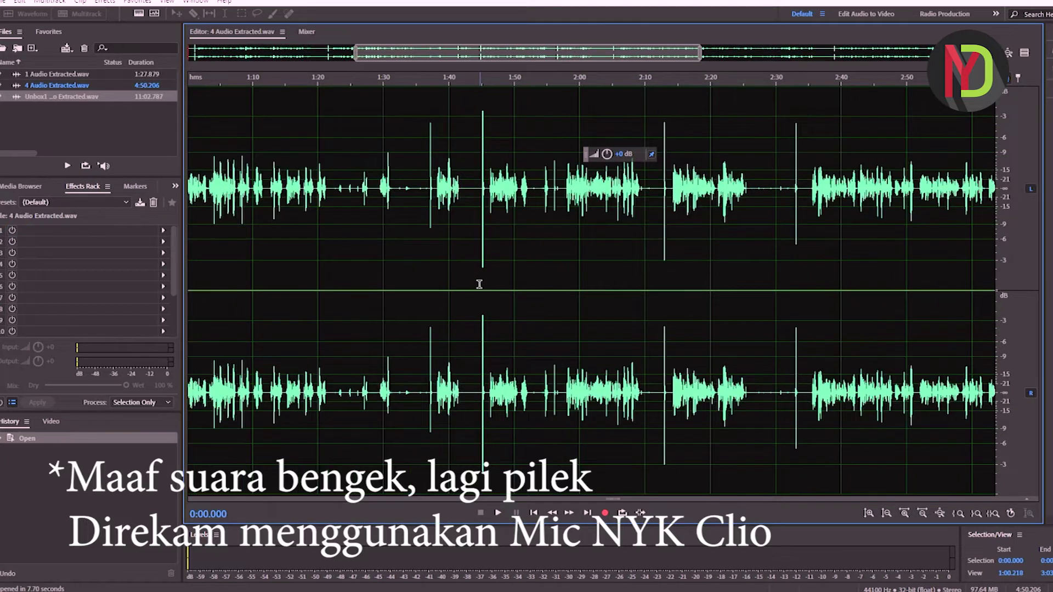
pyautogui.scroll(4, 488, 269)
pyautogui.scroll(-2, 485, 266)
pyautogui.scroll(3, 476, 274)
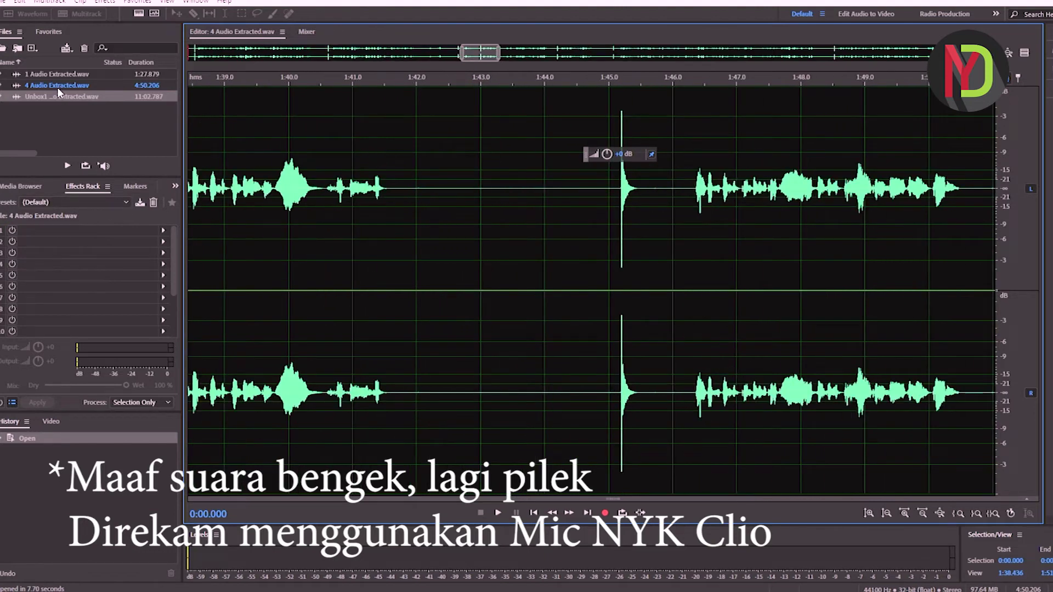
pyautogui.moveTo(324, 591)
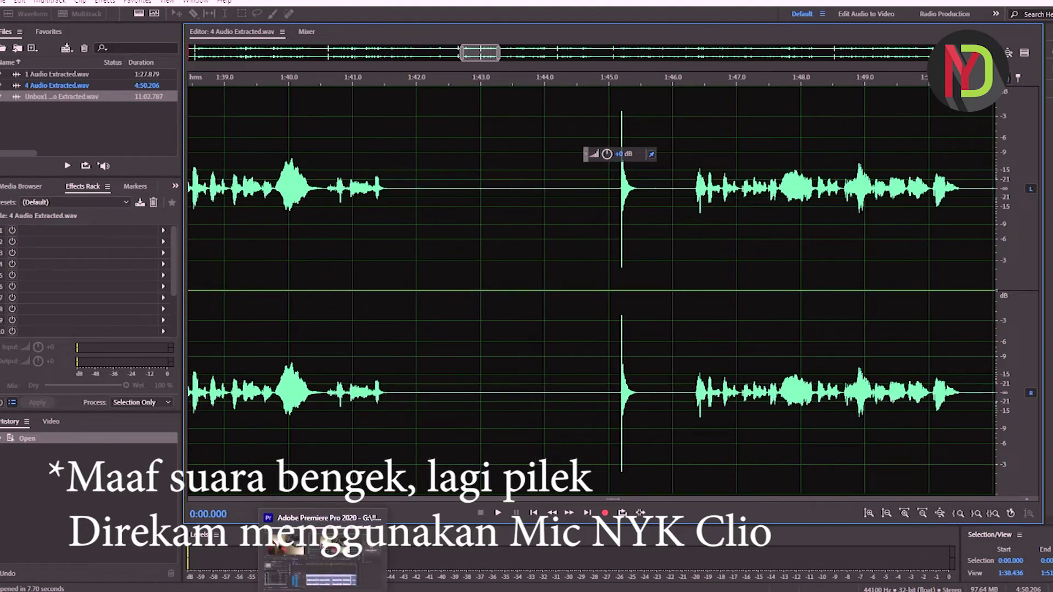
pyautogui.click(323, 565)
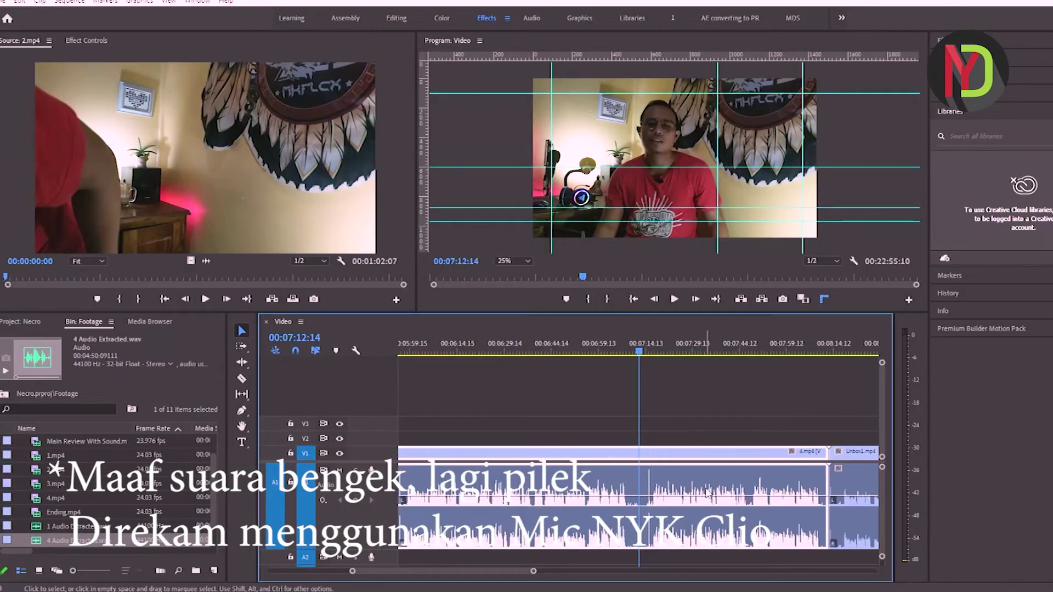
pyautogui.rightClick(738, 501)
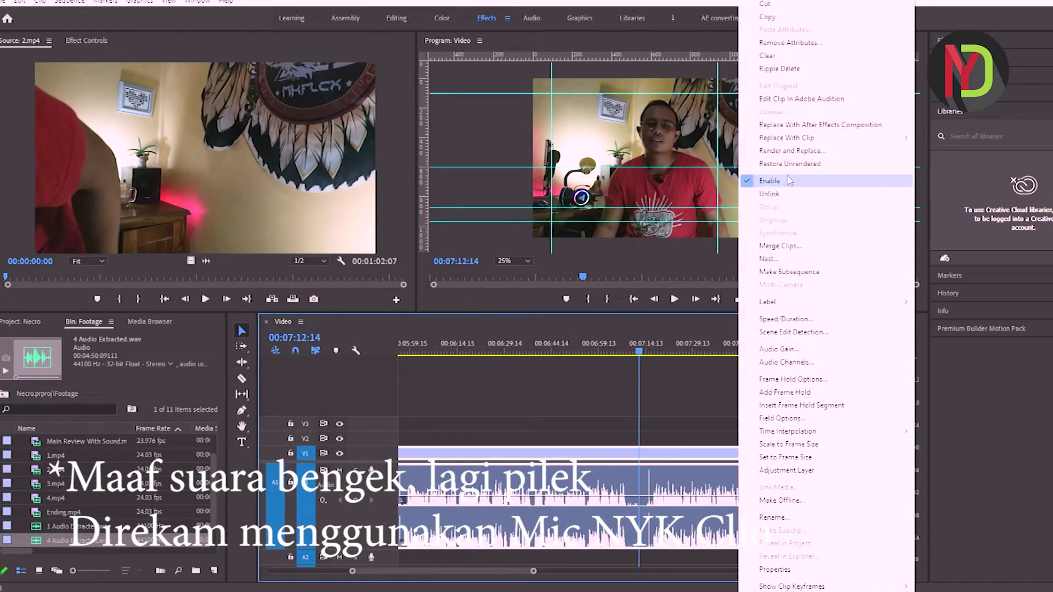
pyautogui.click(802, 98)
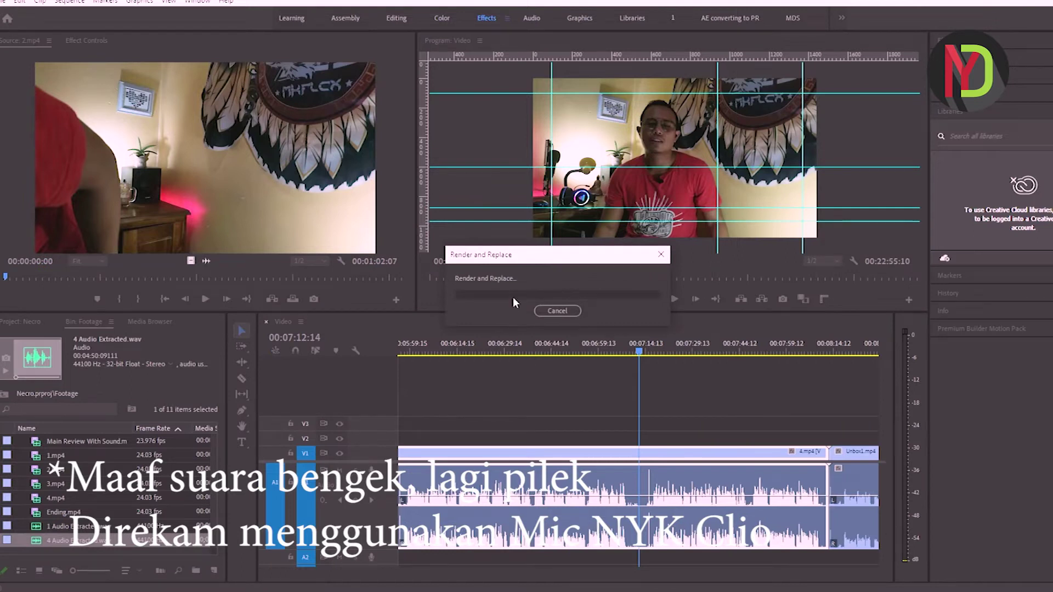
pyautogui.click(542, 311)
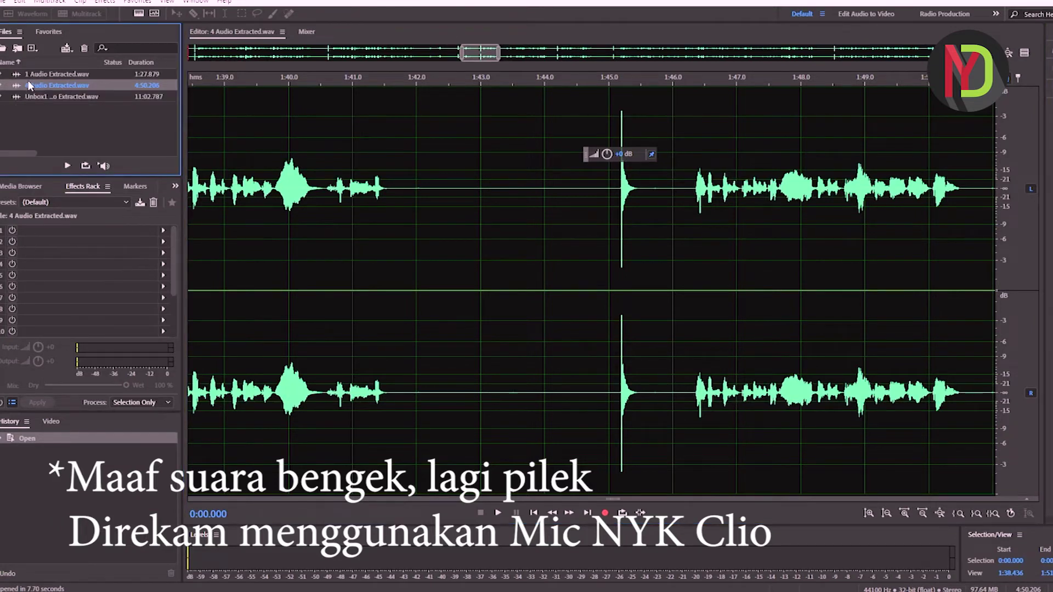
# Open 4 Audio Extracted.wav in the editor and select the silent stretch from 1:41.800 to about 1:44.5.
pyautogui.doubleClick(42, 80)
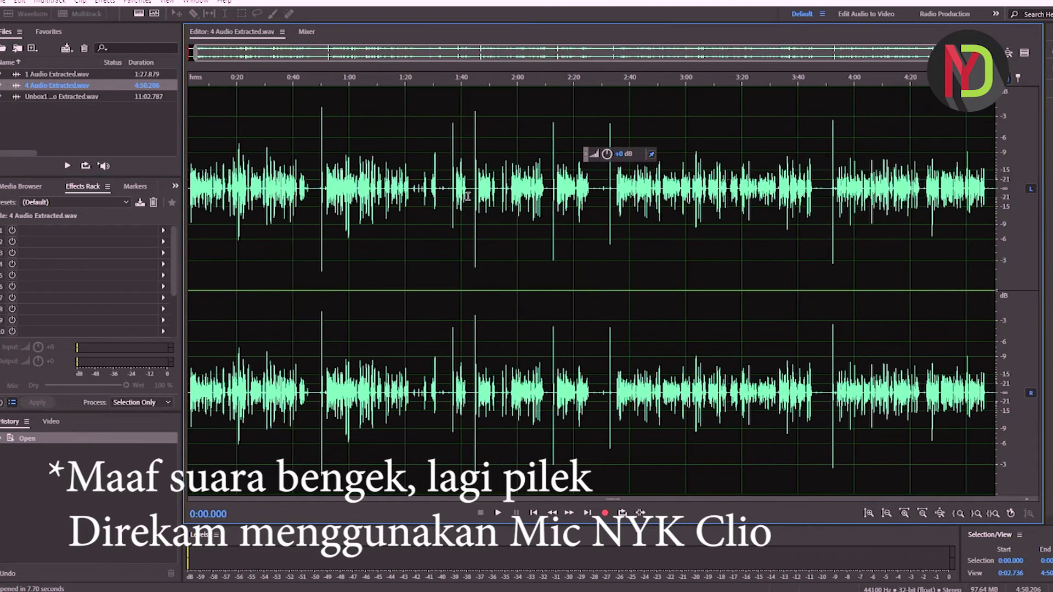
pyautogui.scroll(10, 463, 196)
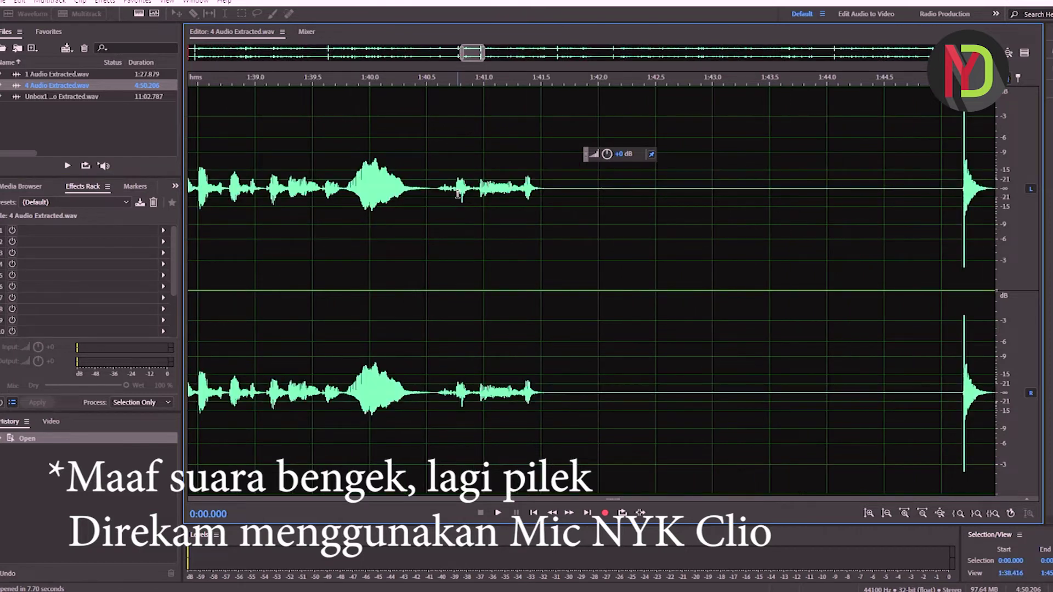
pyautogui.scroll(-4, 458, 193)
pyautogui.scroll(8, 459, 192)
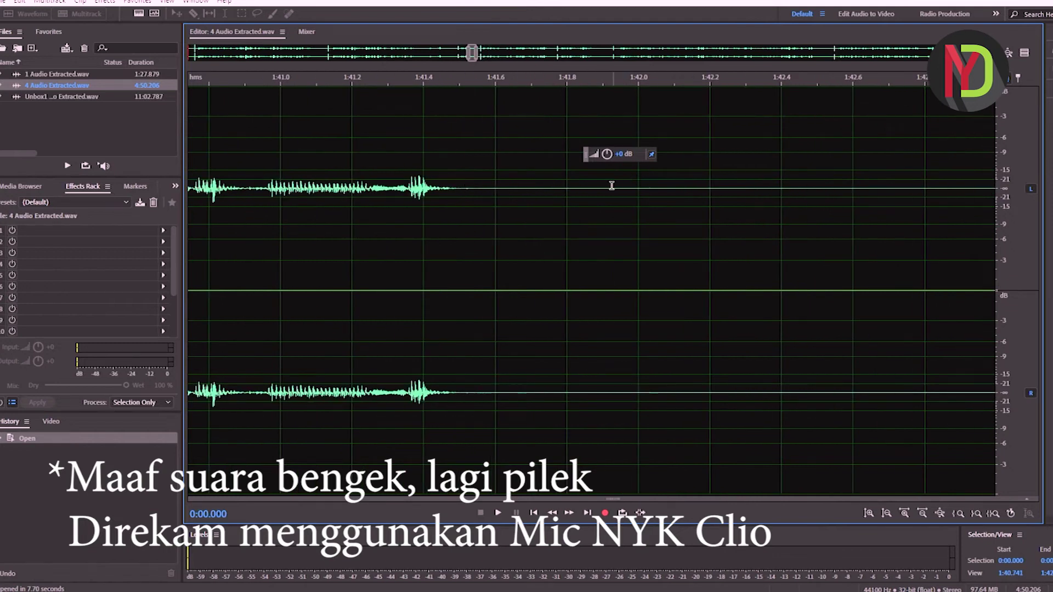
pyautogui.moveTo(567, 193); pyautogui.dragTo(671, 175)
# Play 4 Audio Extracted.wav from the start of the silent selection through the following spike and speech, ending playback at about 1:47.6.
pyautogui.scroll(-3, 555, 198)
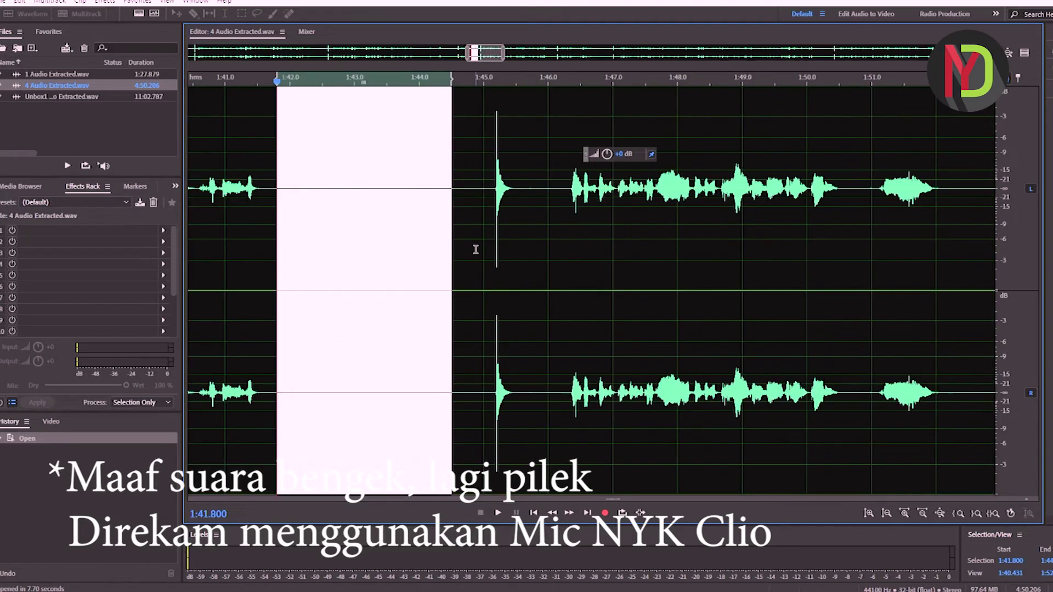
pyautogui.scroll(-2, 576, 247)
pyautogui.scroll(3, 495, 193)
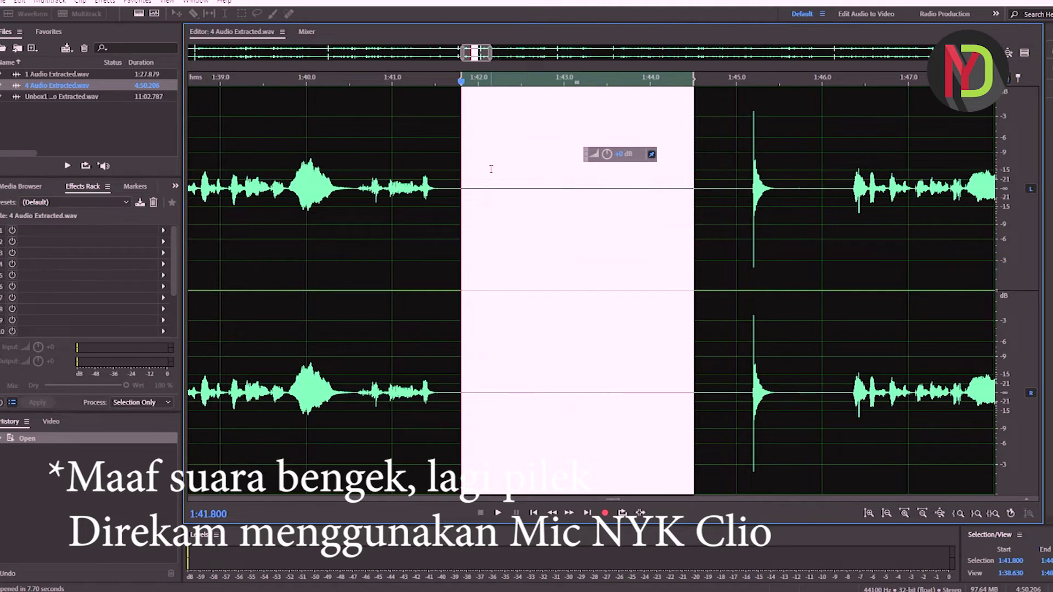
pyautogui.press('space')
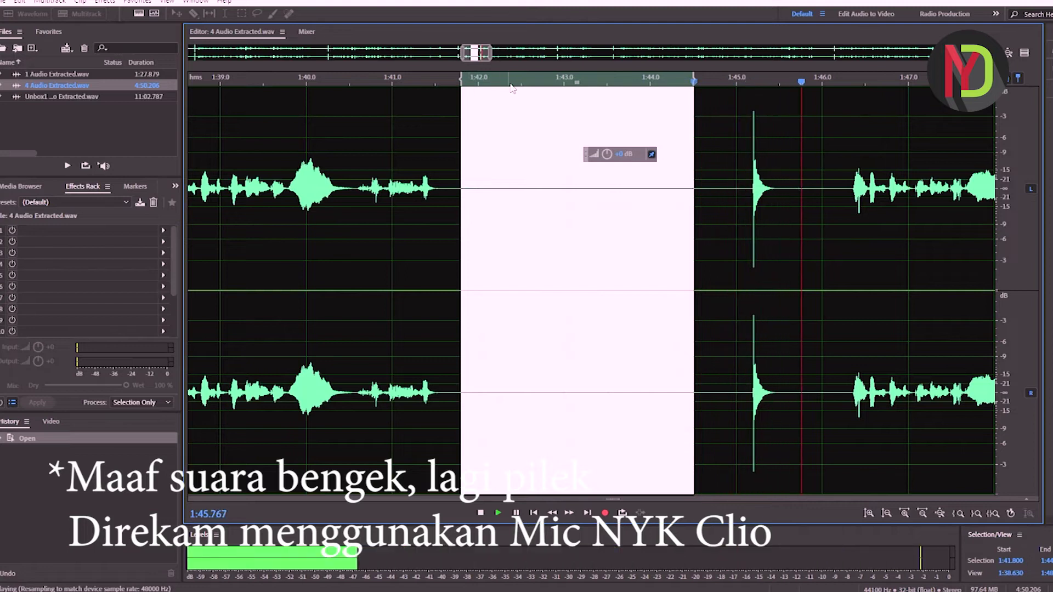
pyautogui.click(499, 511)
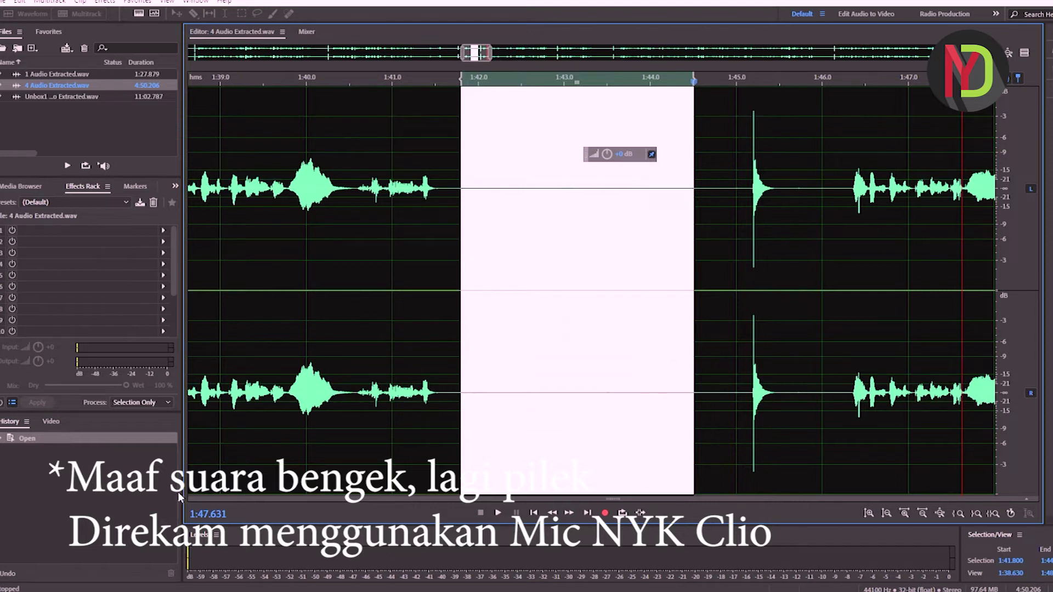
# Open Unbox1 Audio Extracted.wav in the editor and select the silent stretch from 5:45.000 to about 5:47.2.
pyautogui.press('space')
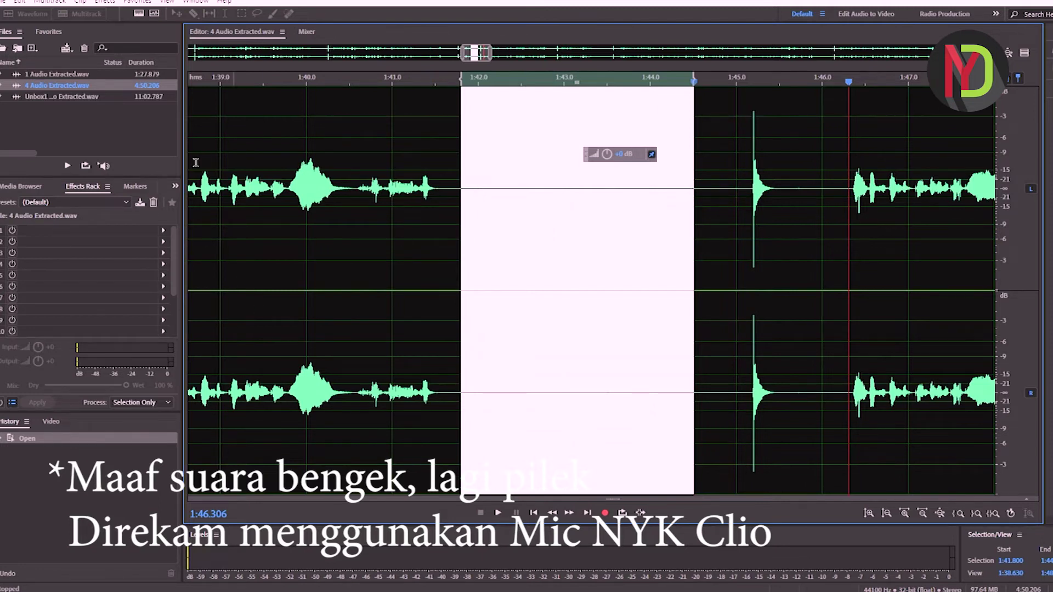
pyautogui.click(37, 97)
pyautogui.doubleClick(37, 96)
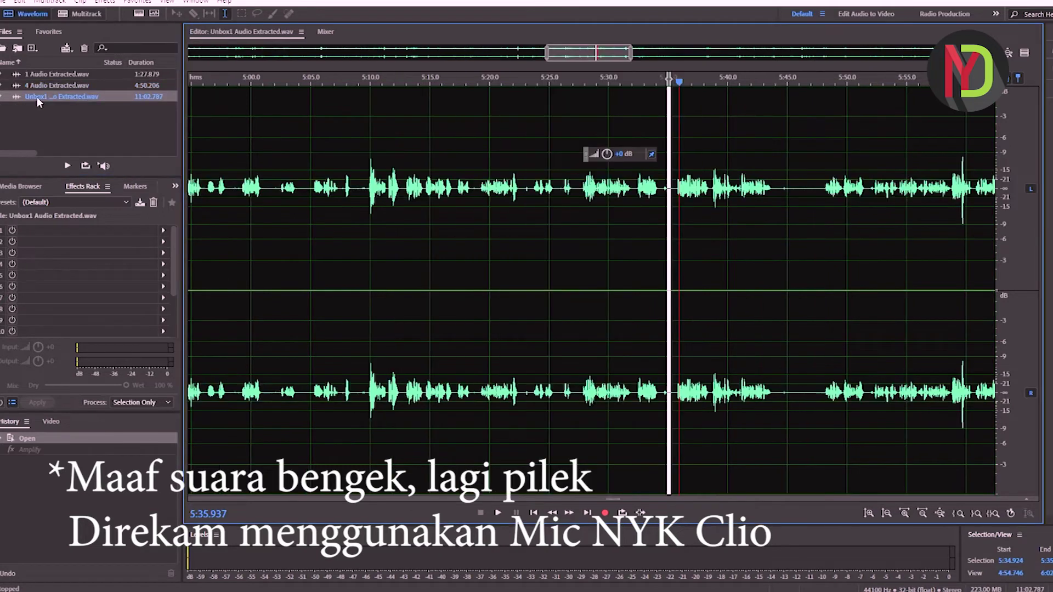
pyautogui.scroll(10, 668, 214)
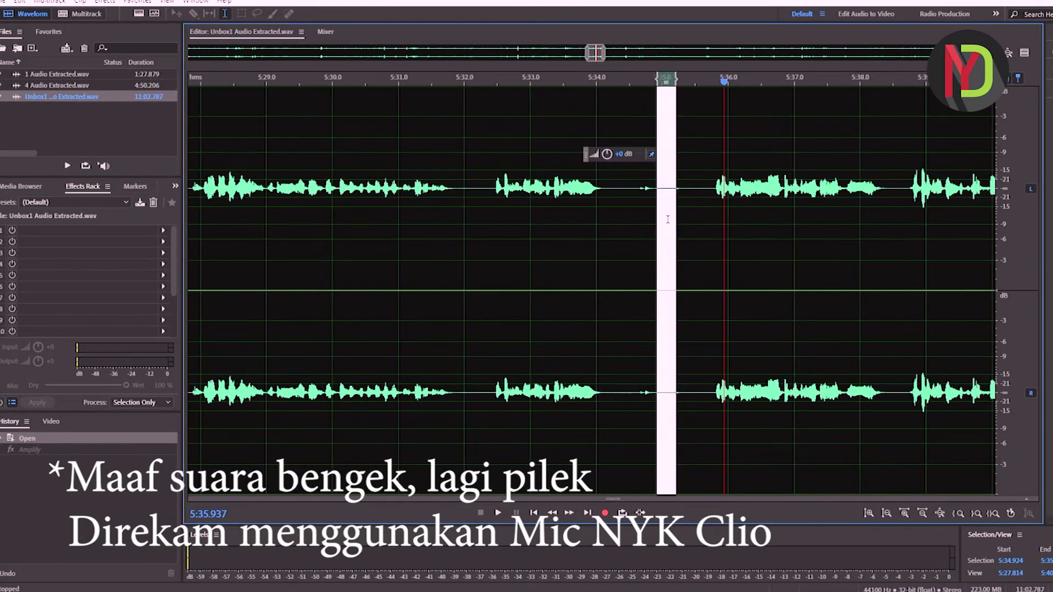
pyautogui.scroll(5, 665, 221)
pyautogui.scroll(-10, 661, 222)
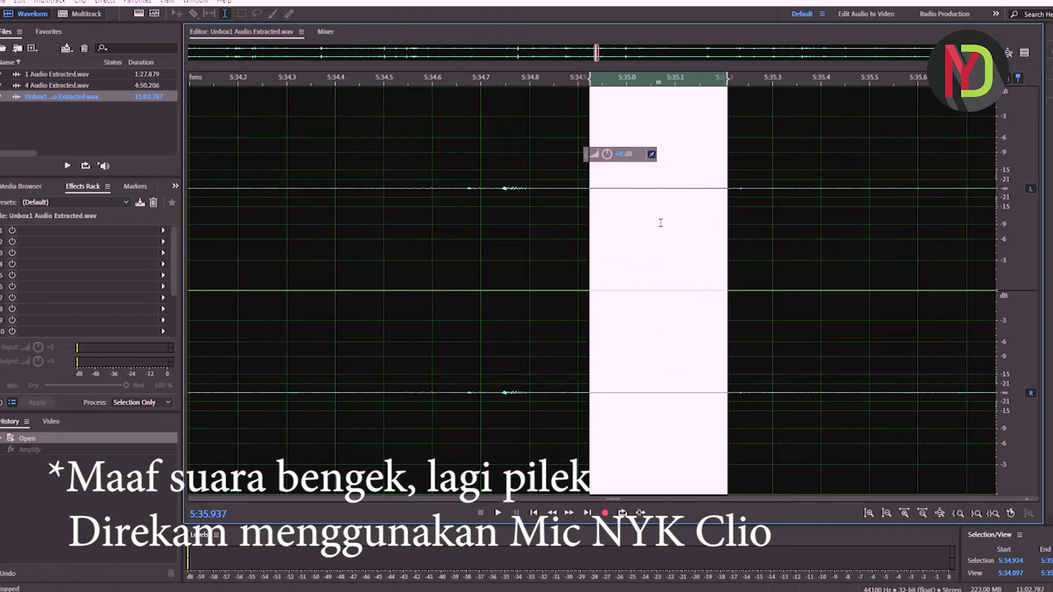
pyautogui.scroll(-10, 660, 223)
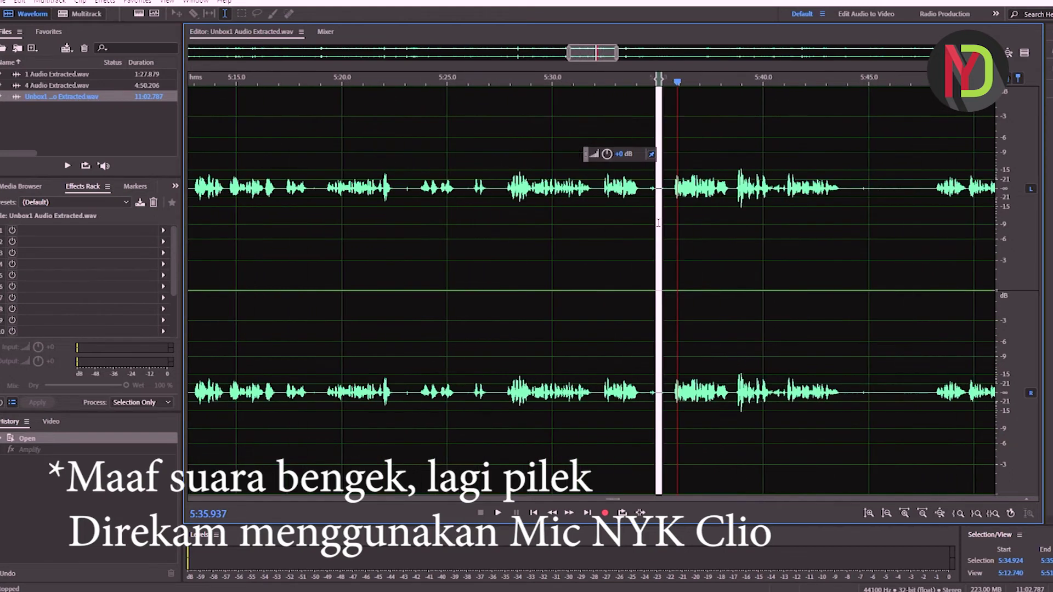
pyautogui.scroll(-5, 659, 222)
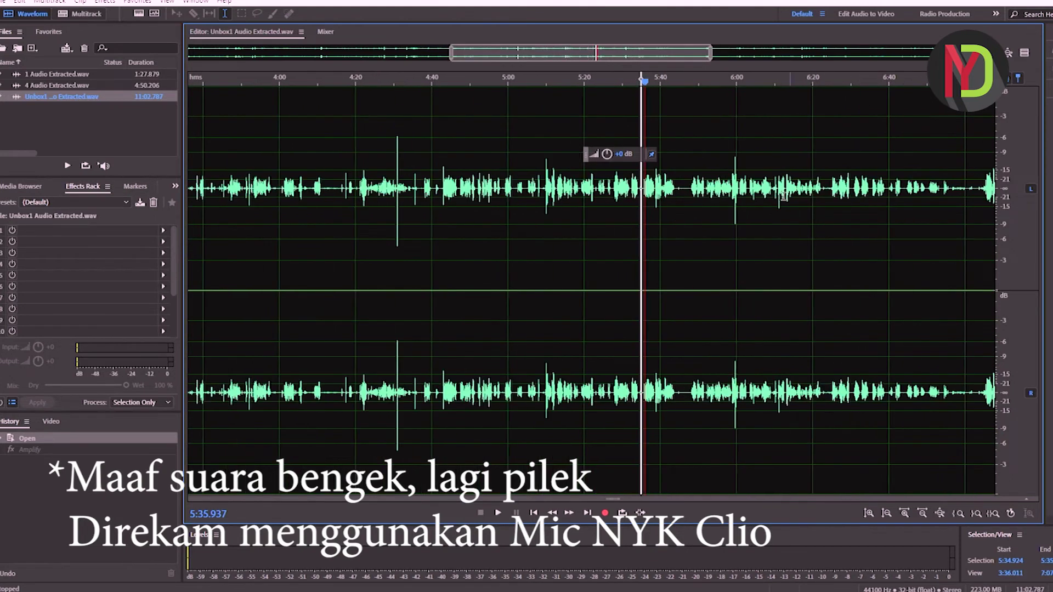
pyautogui.scroll(5, 680, 190)
pyautogui.moveTo(510, 184); pyautogui.dragTo(654, 172)
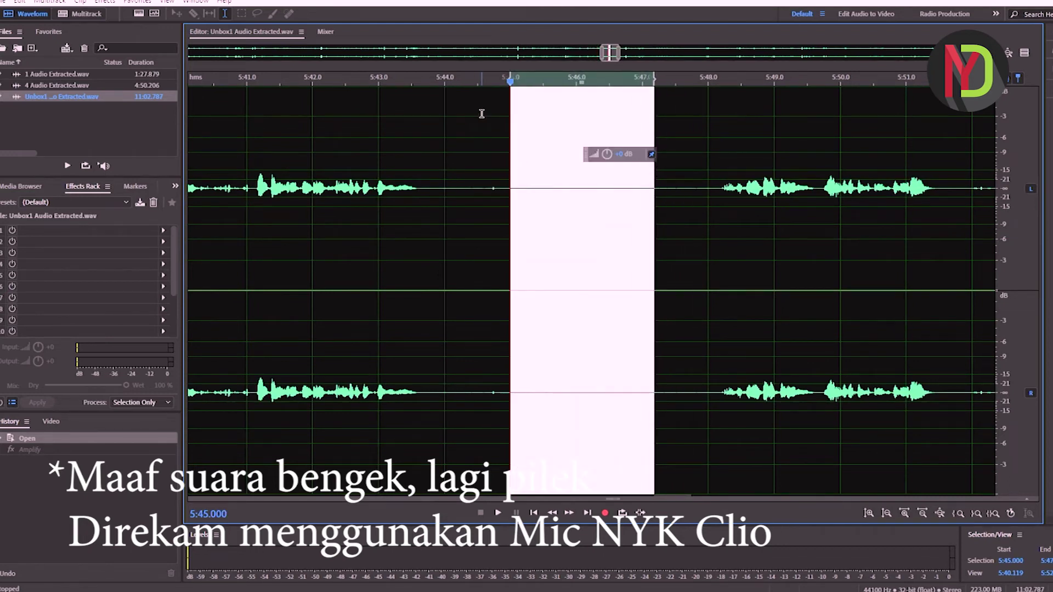
# Play the silent selection in Unbox1 Audio Extracted.wav to listen for background noise.
pyautogui.press('space')
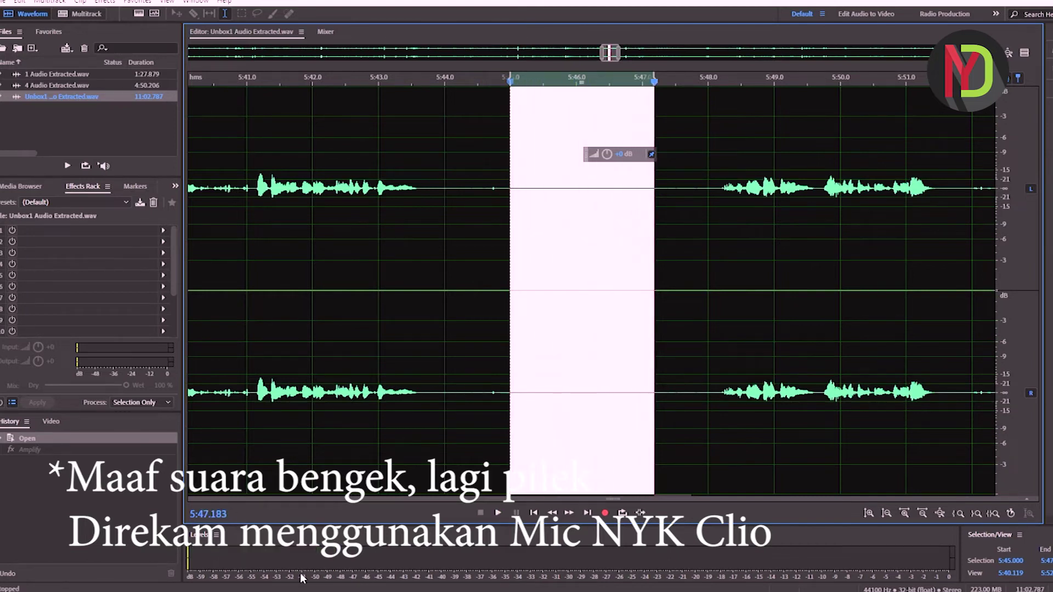
pyautogui.press('space')
pyautogui.press('space')
# Select the wider silent gap from 5:43.825 to about 5:48.0 and play it, ending playback at 5:46.961.
pyautogui.moveTo(433, 174); pyautogui.dragTo(712, 174)
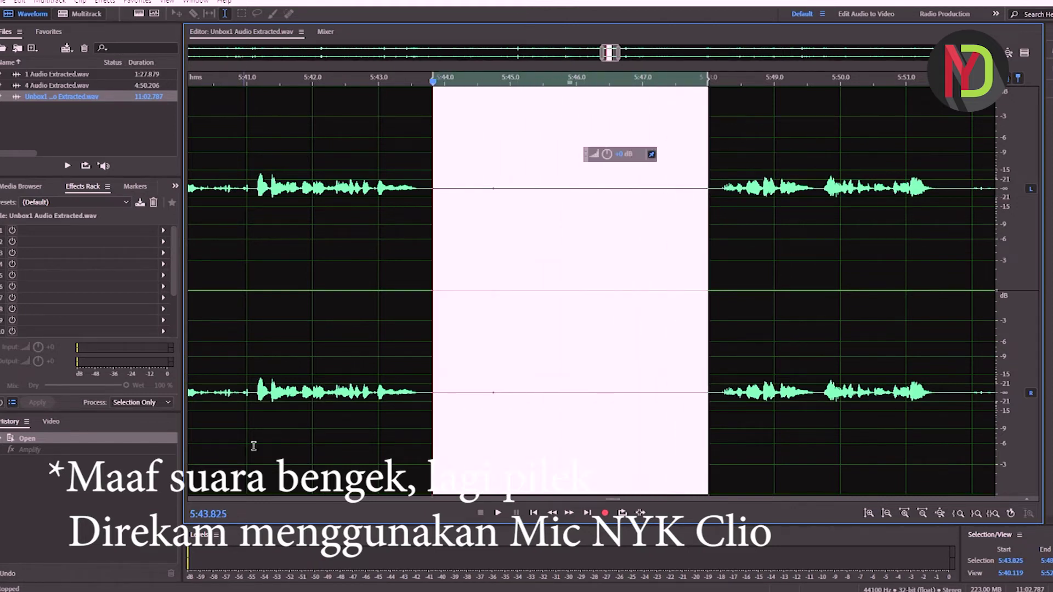
pyautogui.press('space')
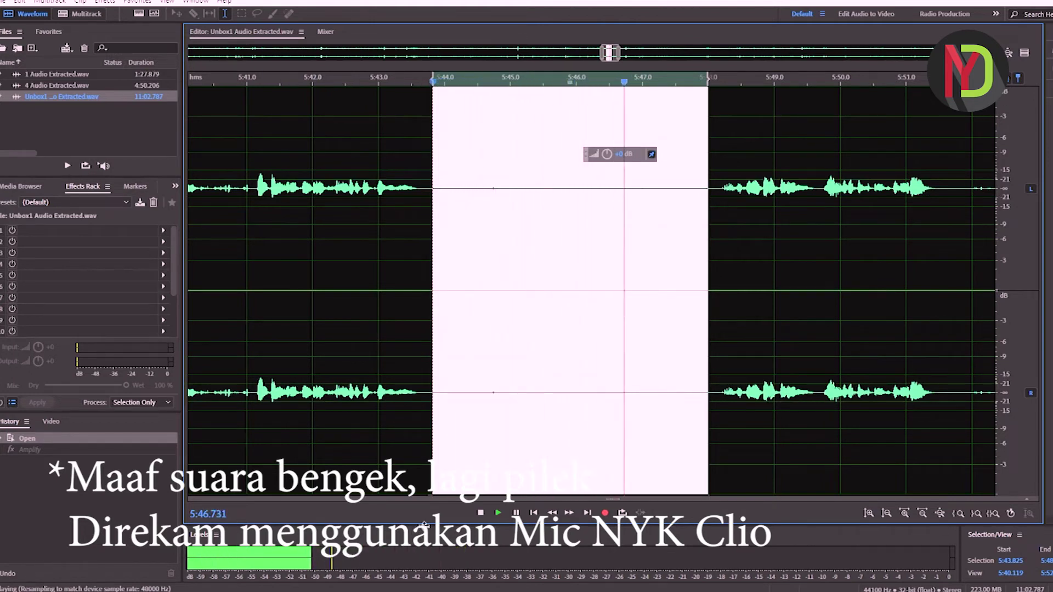
pyautogui.press('space')
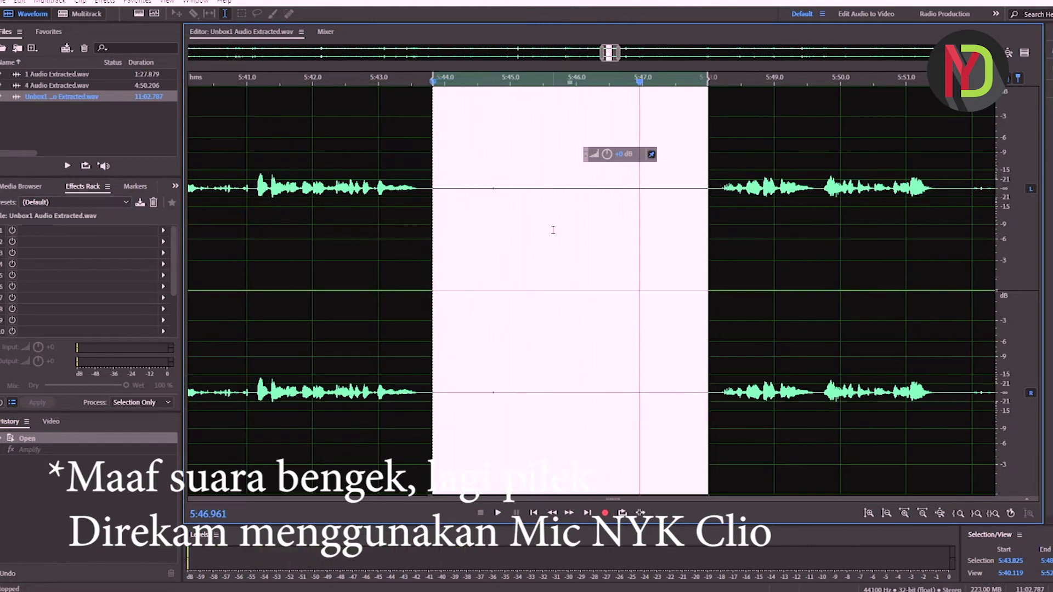
# Examine the waveform of the silent gap between 5:43.8 and 5:48 and the speech on either side of it.
pyautogui.scroll(-5, 515, 231)
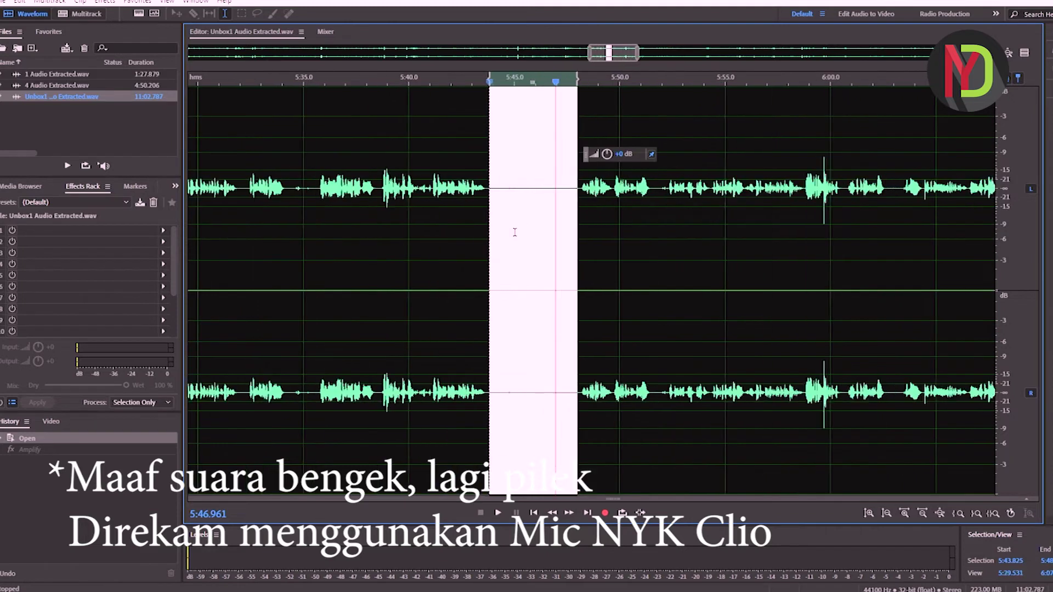
pyautogui.scroll(5, 518, 210)
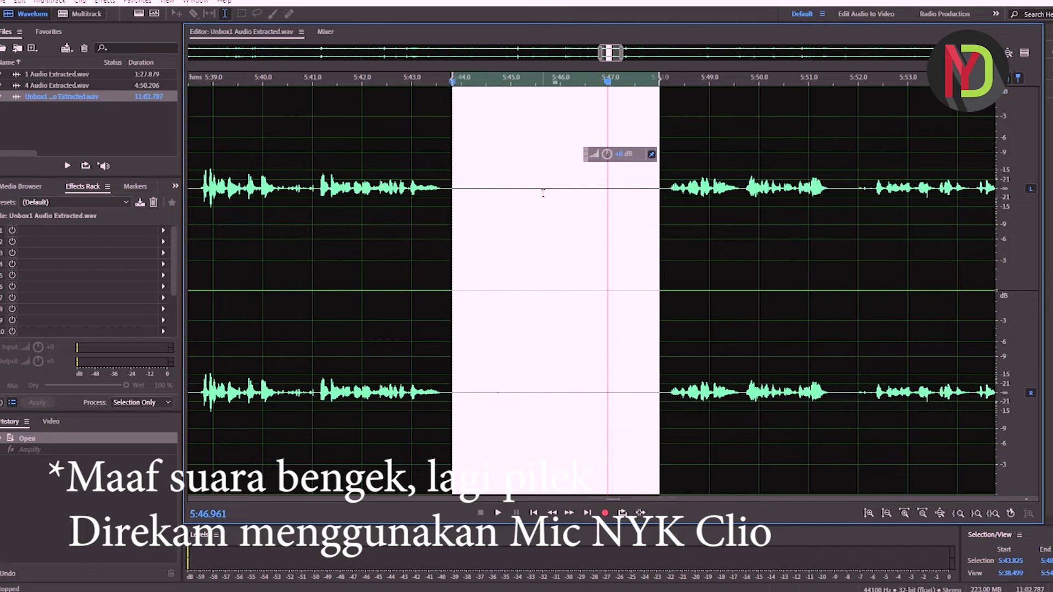
pyautogui.scroll(-4, 496, 198)
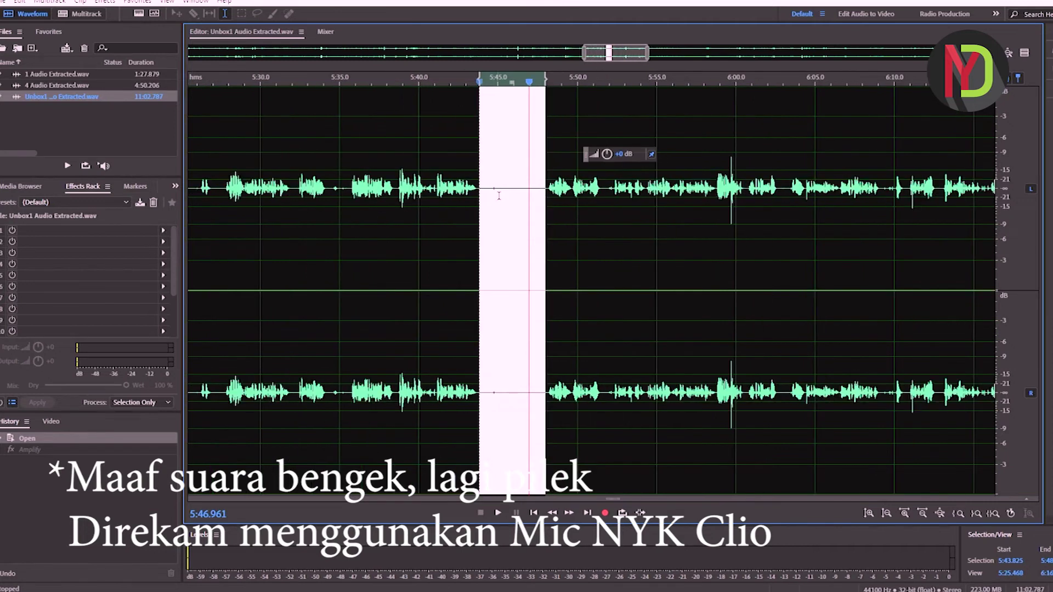
pyautogui.scroll(6, 510, 185)
pyautogui.scroll(2, 510, 185)
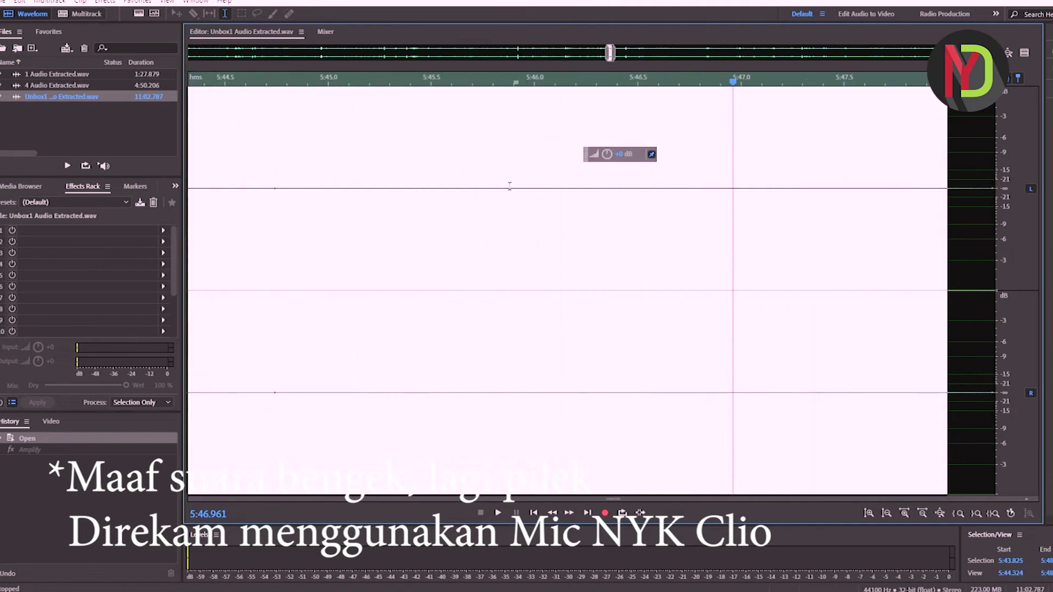
pyautogui.scroll(-3, 510, 186)
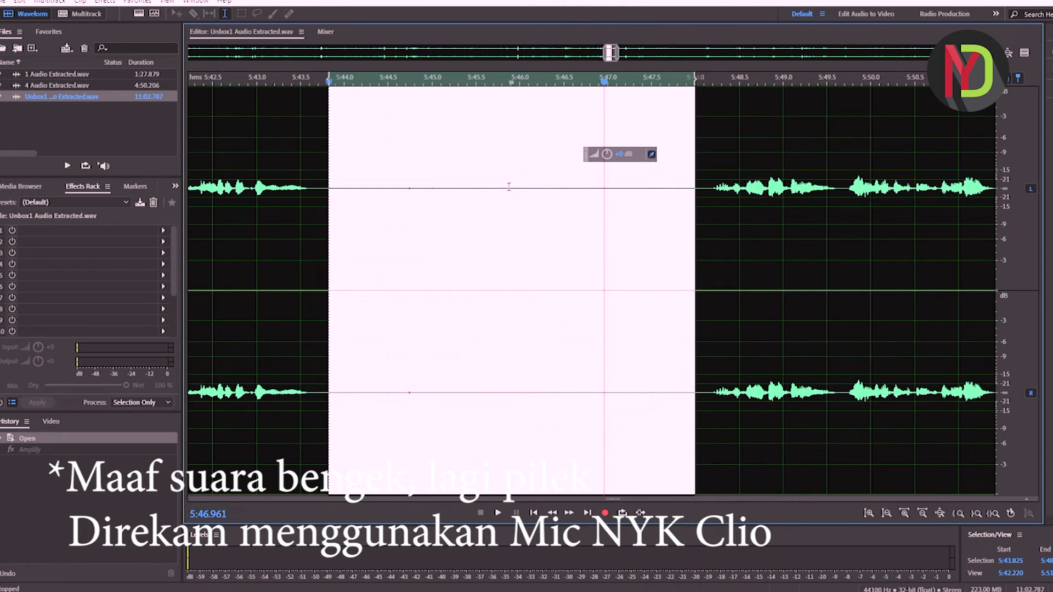
pyautogui.scroll(-2, 505, 168)
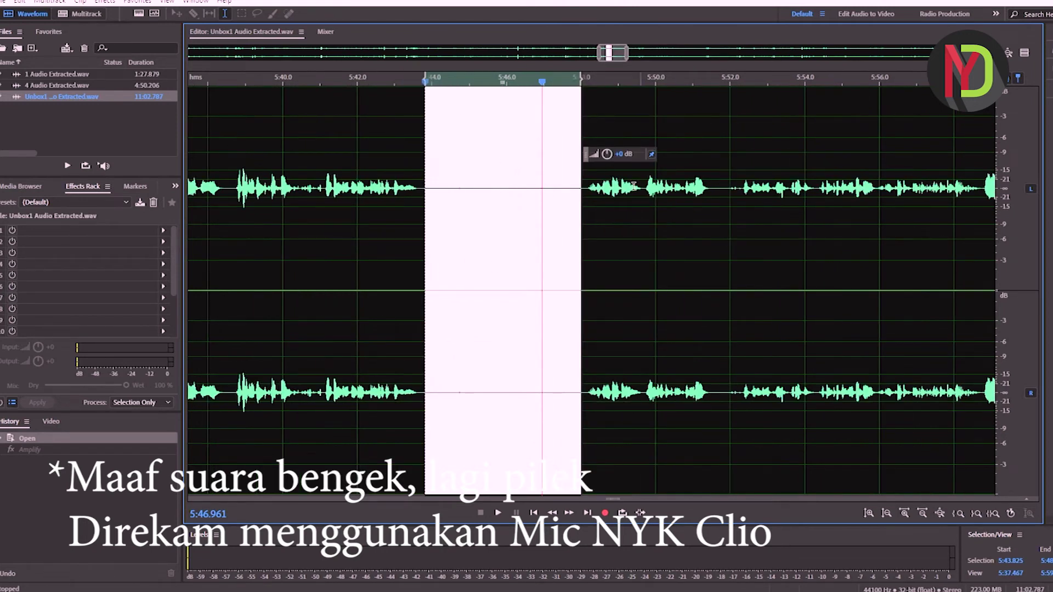
pyautogui.scroll(5, 694, 207)
pyautogui.scroll(-4, 694, 208)
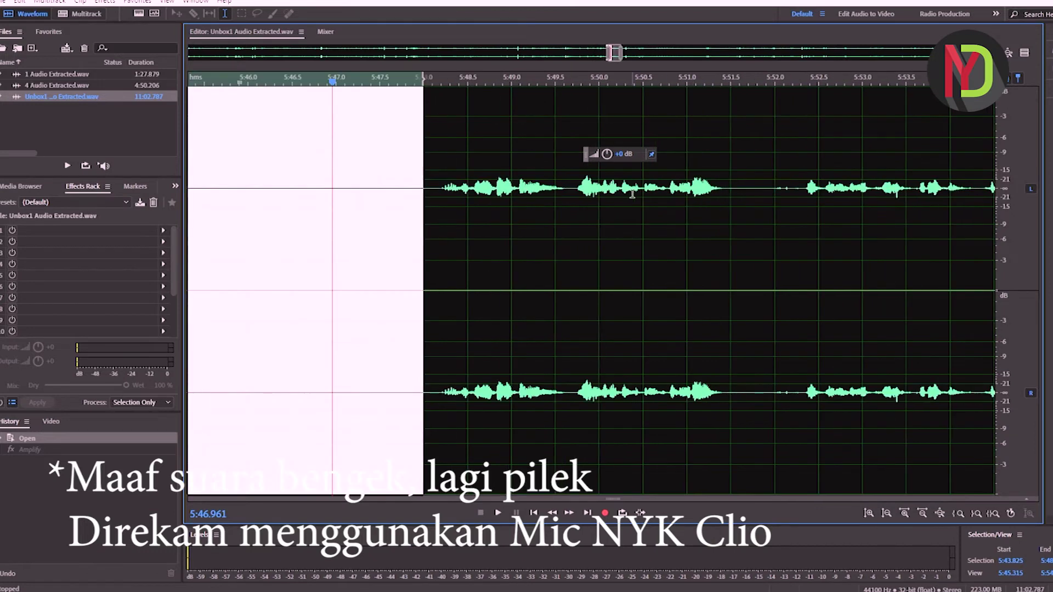
pyautogui.scroll(-3, 637, 312)
pyautogui.scroll(-4, 637, 312)
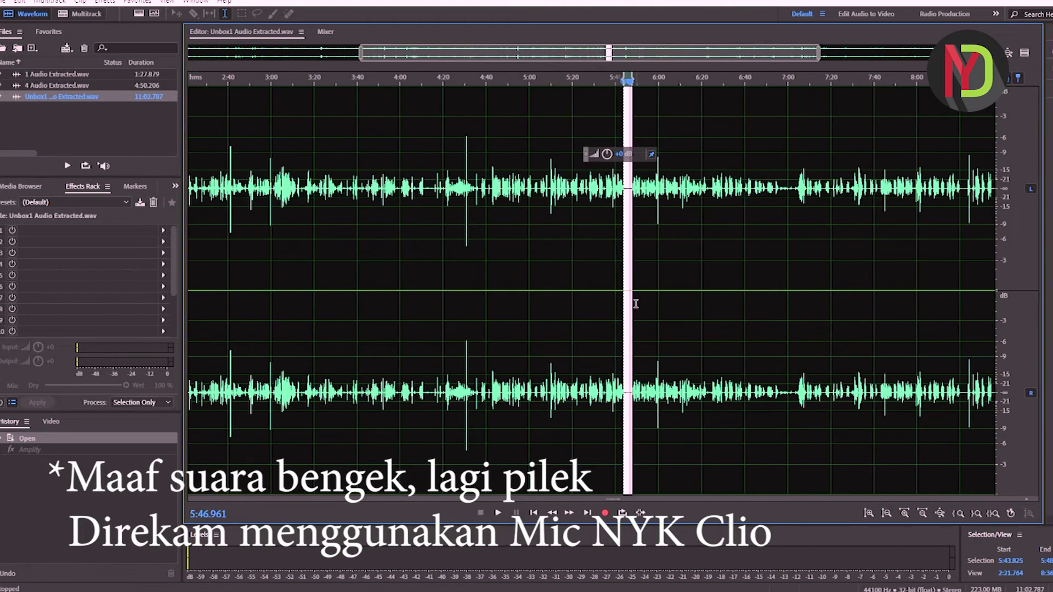
pyautogui.scroll(5, 477, 221)
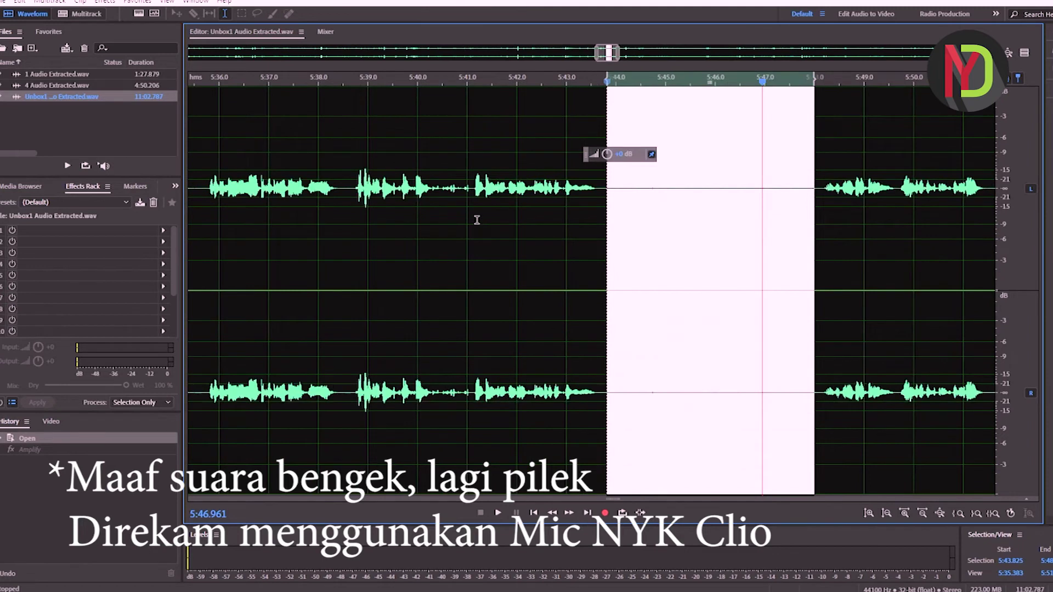
# Select the silent stretch from 5:44.154 to about 5:47.6 in Unbox1 Audio Extracted.wav.
pyautogui.scroll(2, 631, 197)
pyautogui.moveTo(618, 187); pyautogui.dragTo(922, 171)
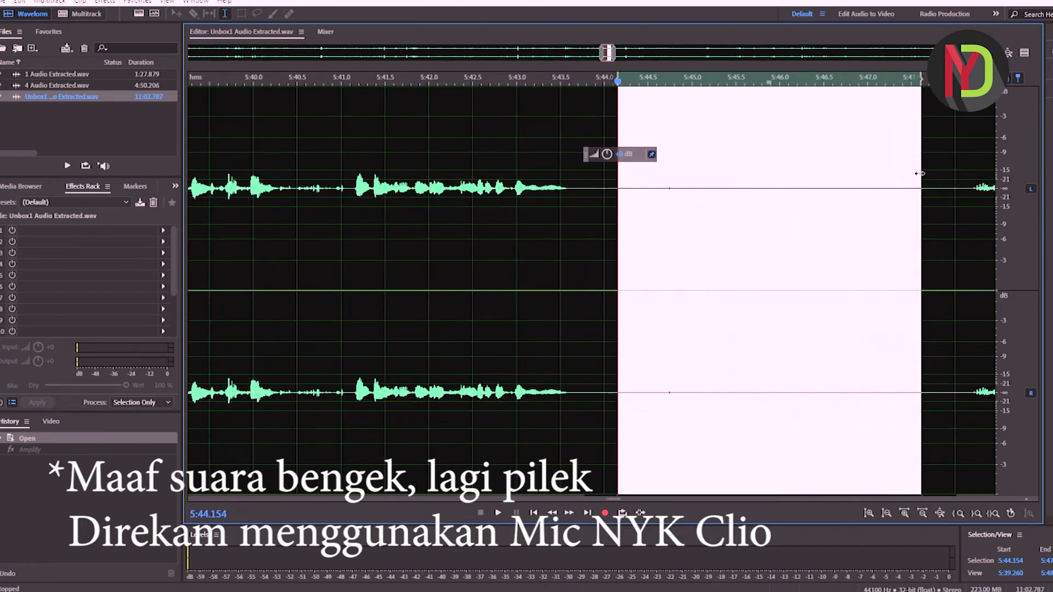
pyautogui.scroll(-6, 503, 225)
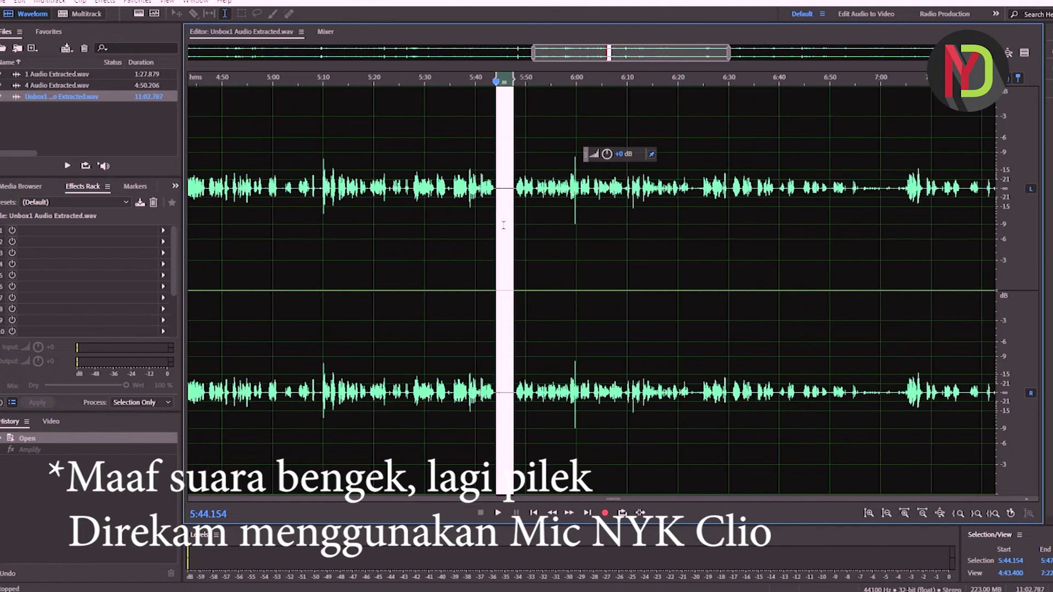
pyautogui.scroll(7, 504, 225)
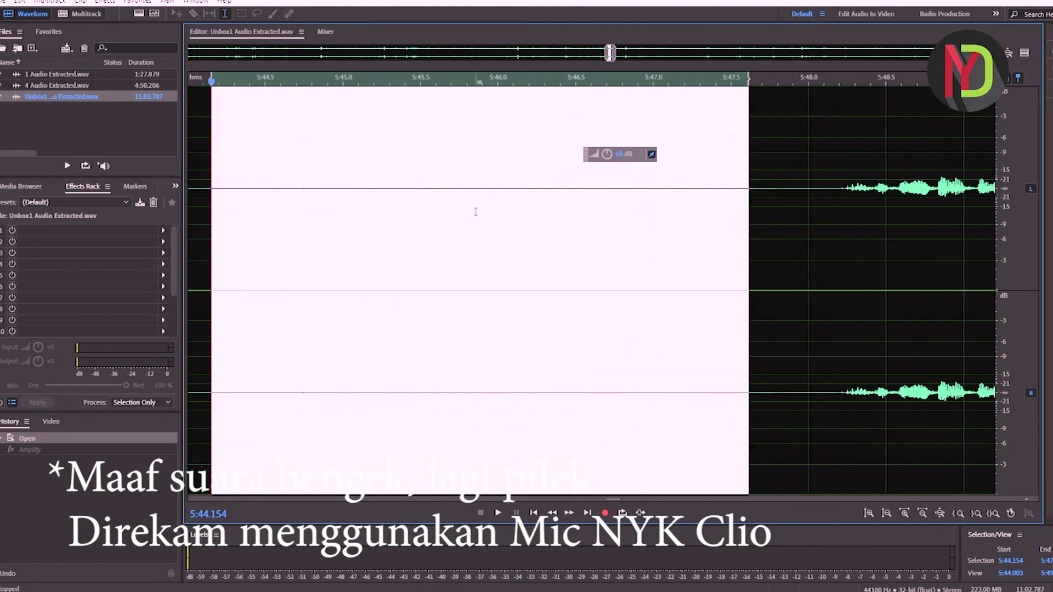
# Examine the waveform of Unbox1 Audio Extracted.wav, from the whole file down to the speech peaks around 6:11.
pyautogui.scroll(-5, 475, 212)
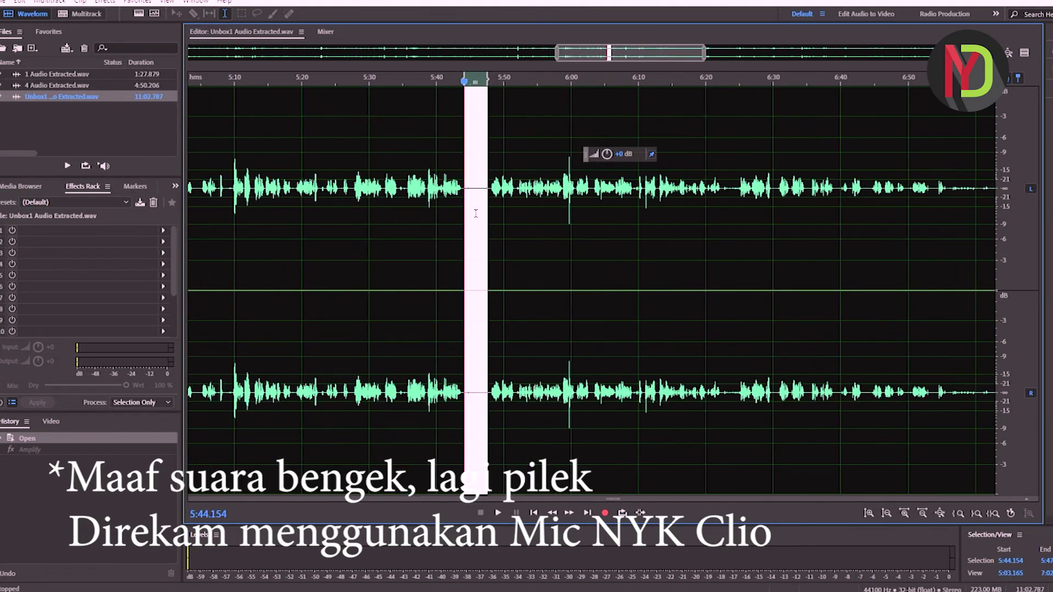
pyautogui.scroll(-3, 473, 216)
pyautogui.scroll(4, 470, 219)
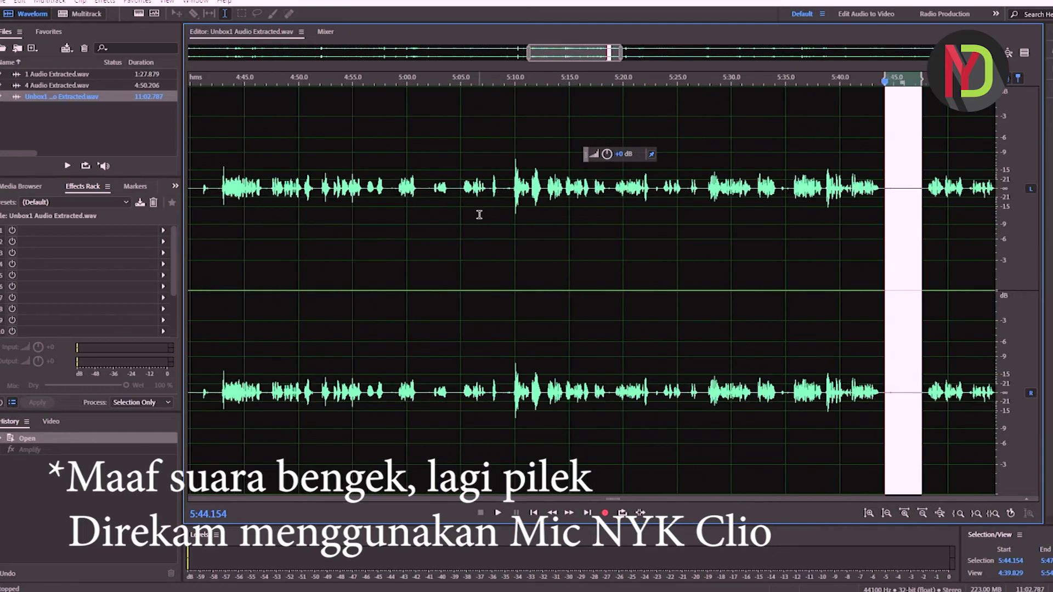
pyautogui.scroll(-3, 480, 216)
pyautogui.scroll(4, 638, 204)
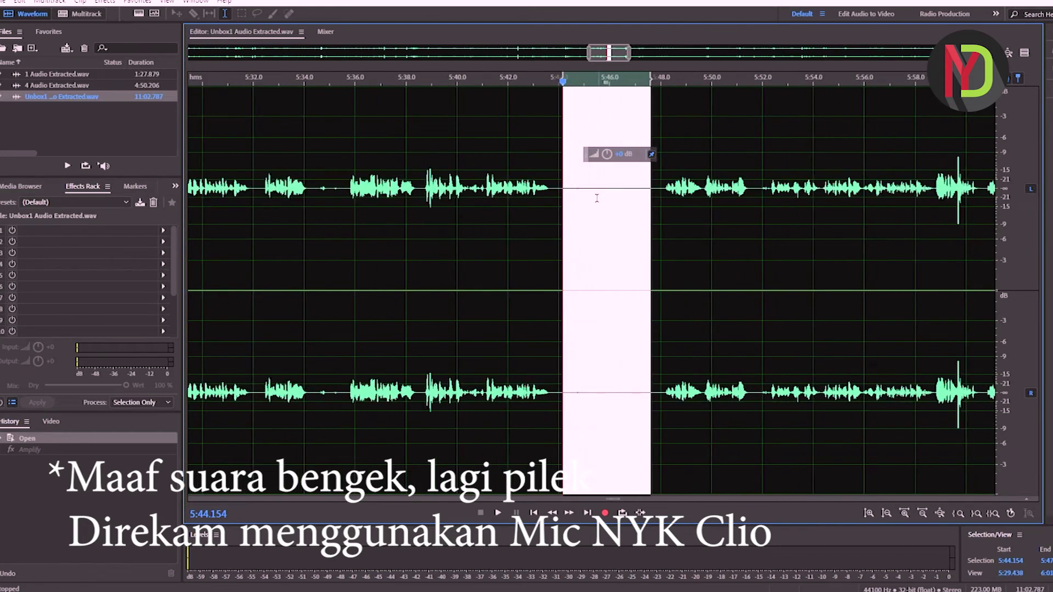
pyautogui.scroll(-3, 406, 244)
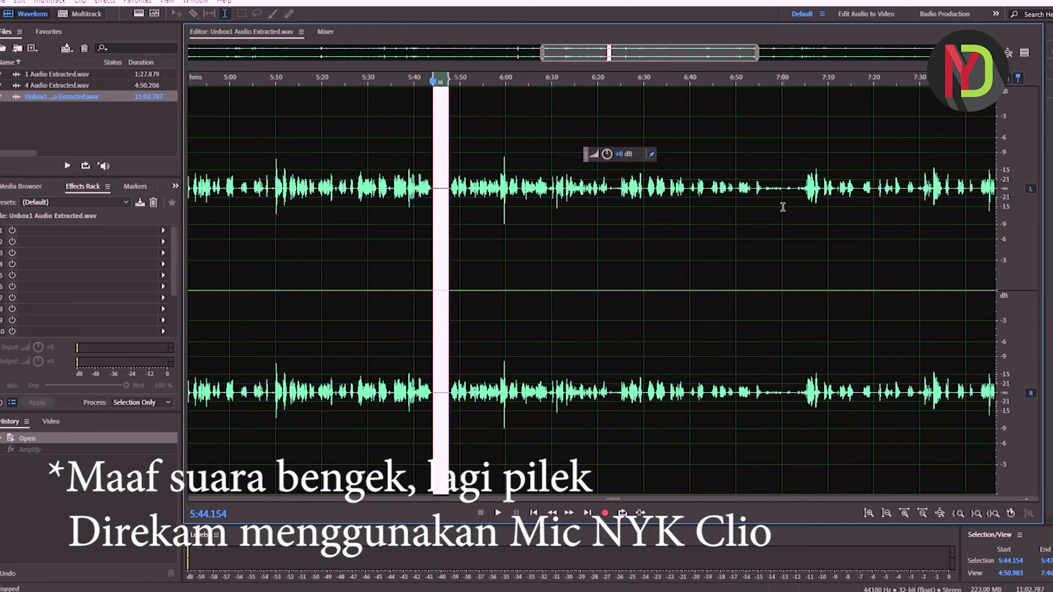
pyautogui.scroll(4, 643, 236)
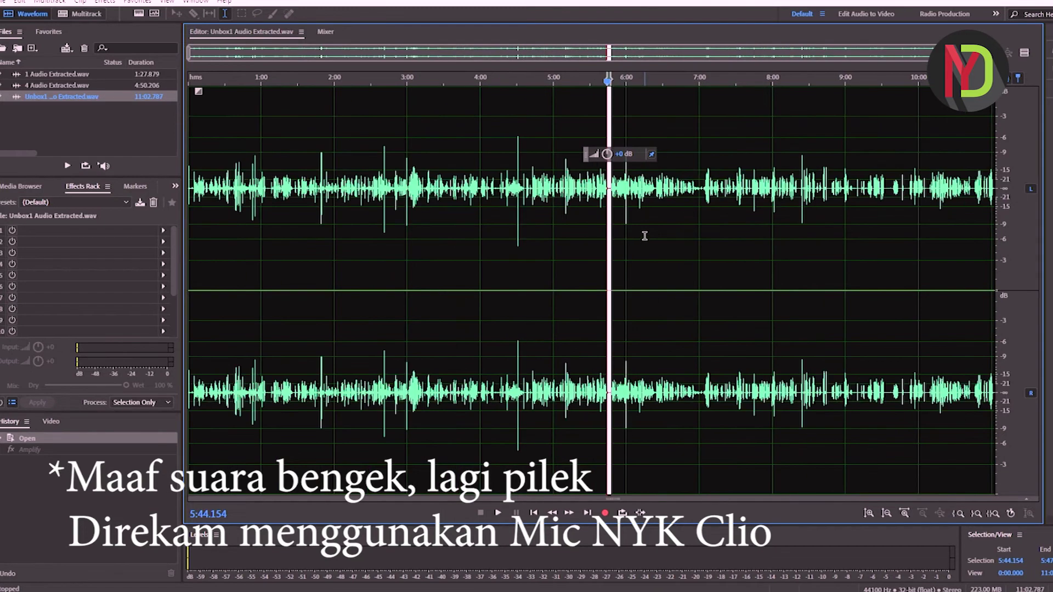
pyautogui.scroll(-3, 643, 236)
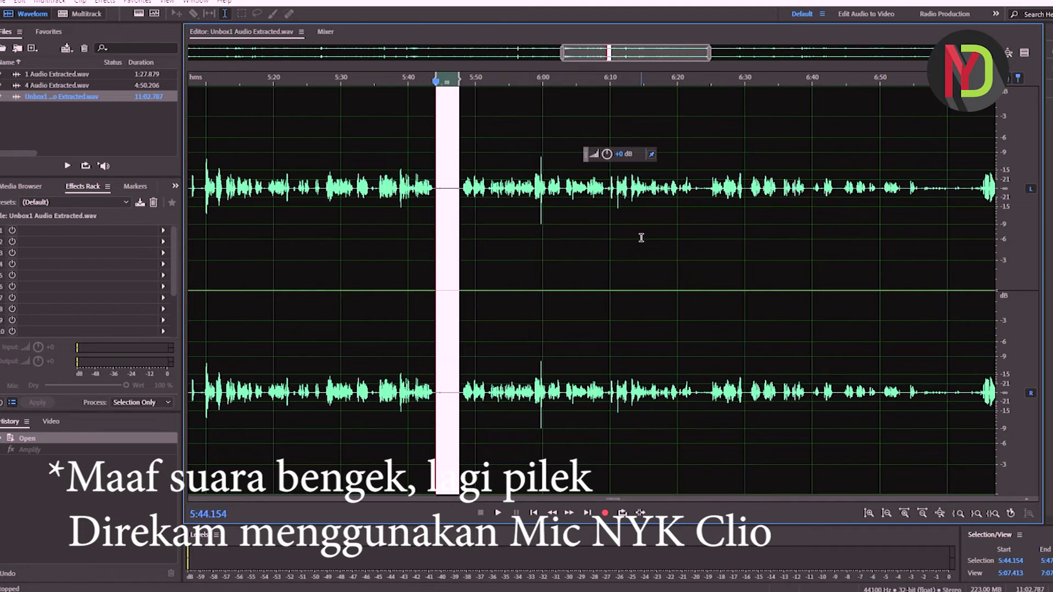
pyautogui.scroll(10, 617, 204)
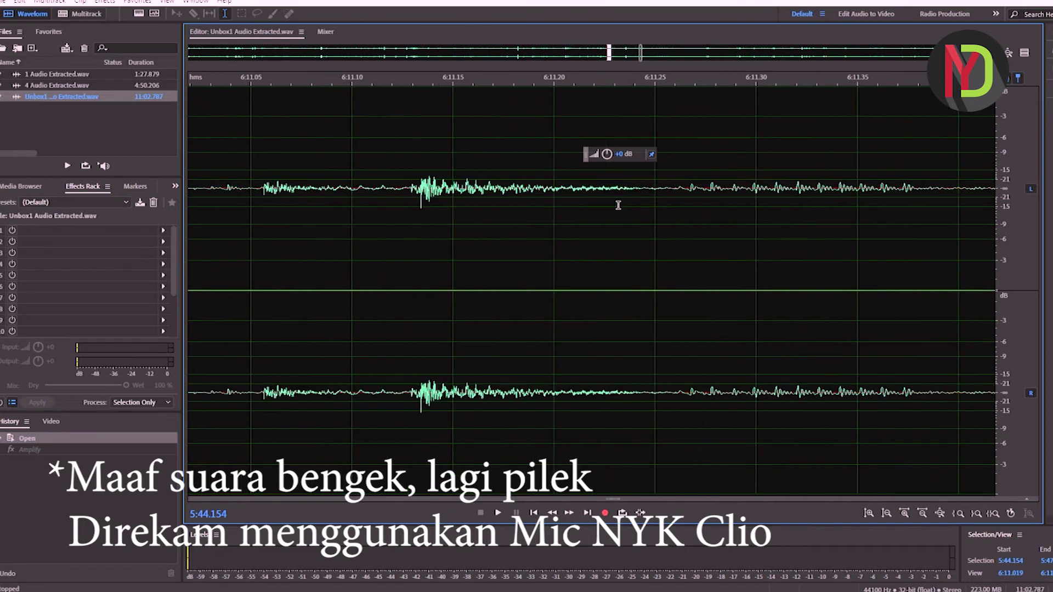
pyautogui.scroll(-5, 618, 206)
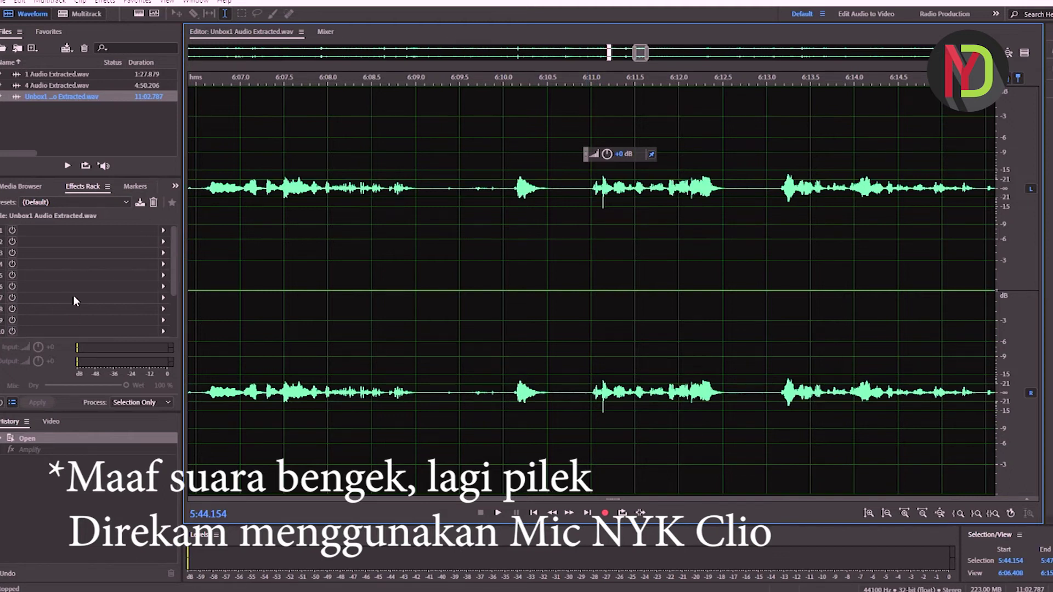
# Open 4 Audio Extracted.wav again and select the gap with the spike from 3:50.000 to about 3:53.
pyautogui.click(44, 85)
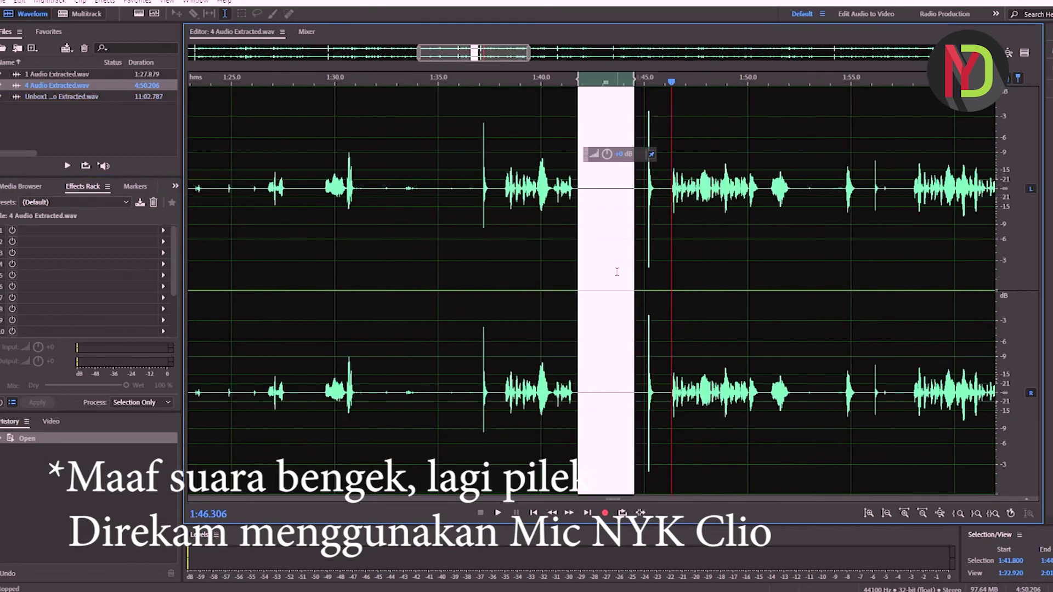
pyautogui.scroll(-5, 619, 270)
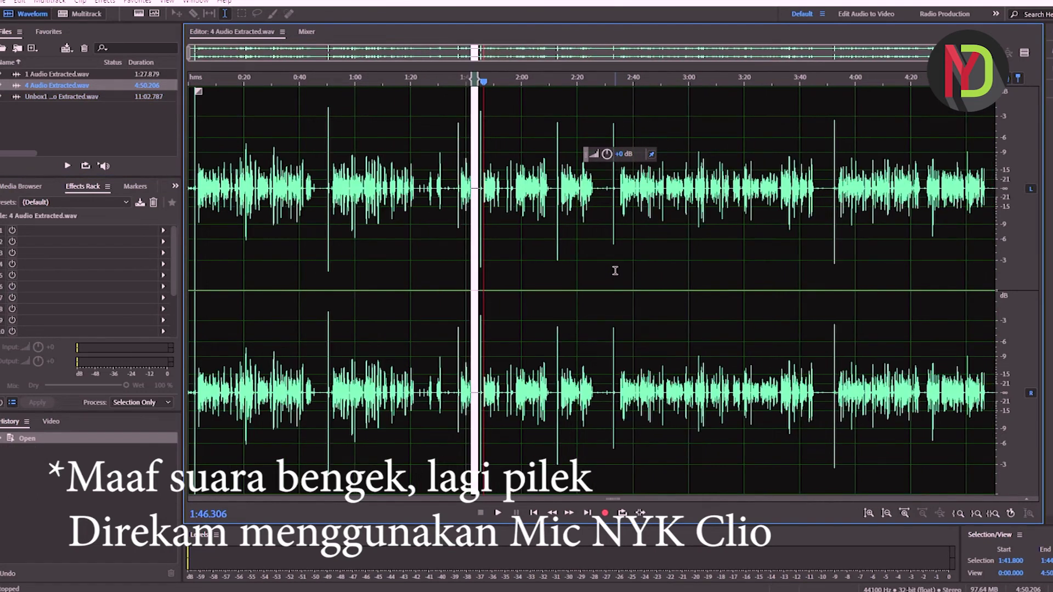
pyautogui.scroll(3, 616, 272)
pyautogui.scroll(-2, 665, 177)
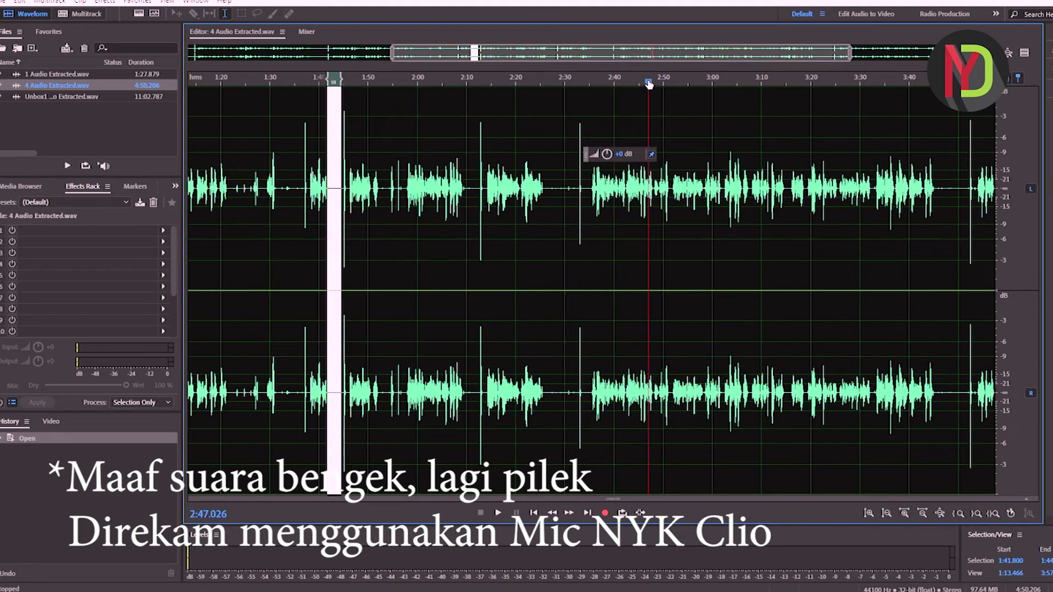
pyautogui.moveTo(609, 117); pyautogui.dragTo(715, 175)
pyautogui.click(727, 181)
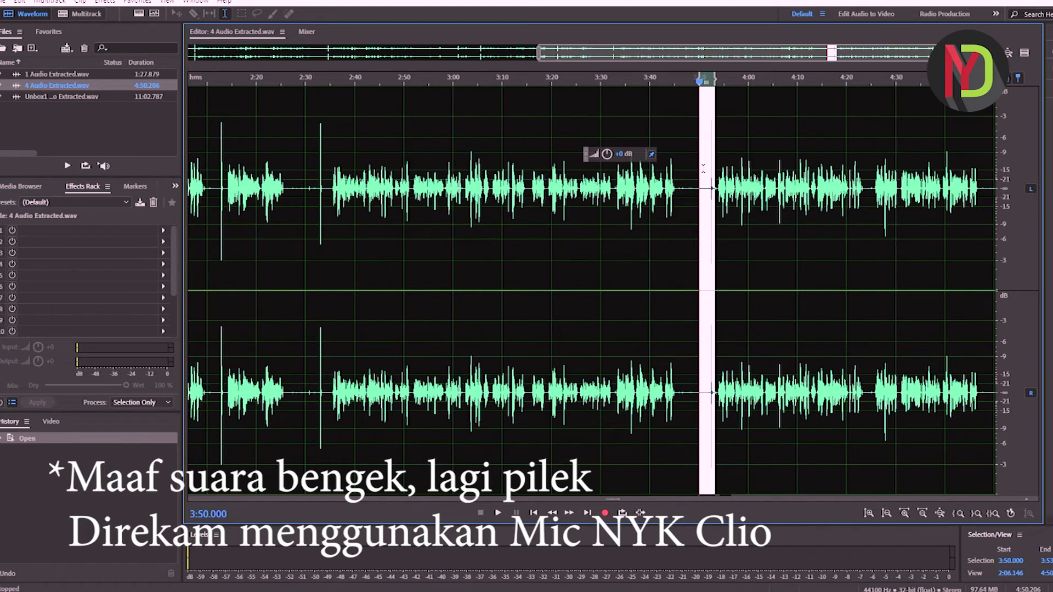
# Select only the short section around the click spike, from 3:51.925 to about 3:53.7, in 4 Audio Extracted.wav.
pyautogui.scroll(5, 710, 166)
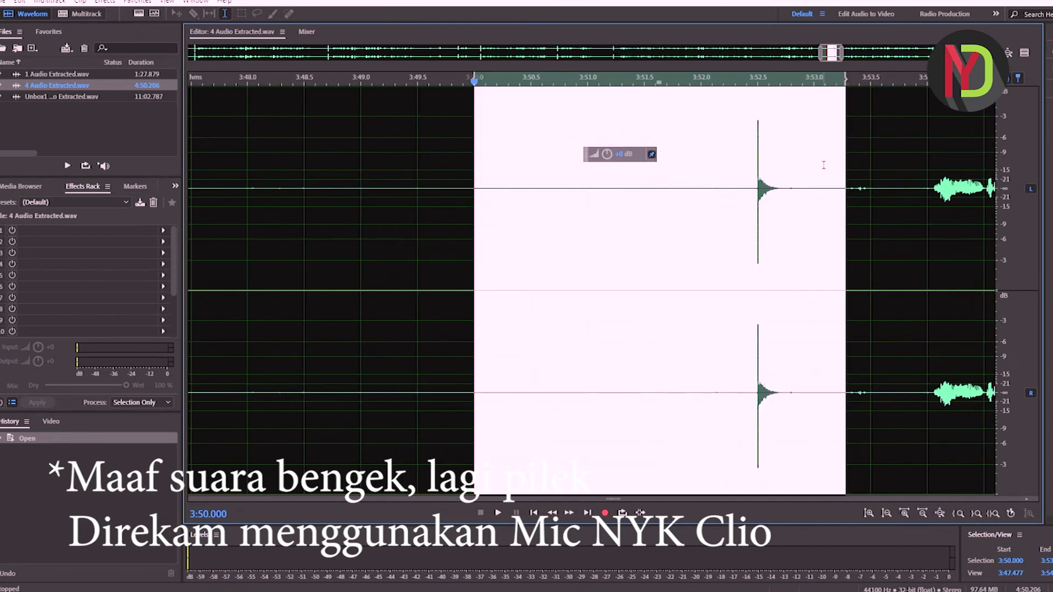
pyautogui.moveTo(651, 186); pyautogui.dragTo(893, 190)
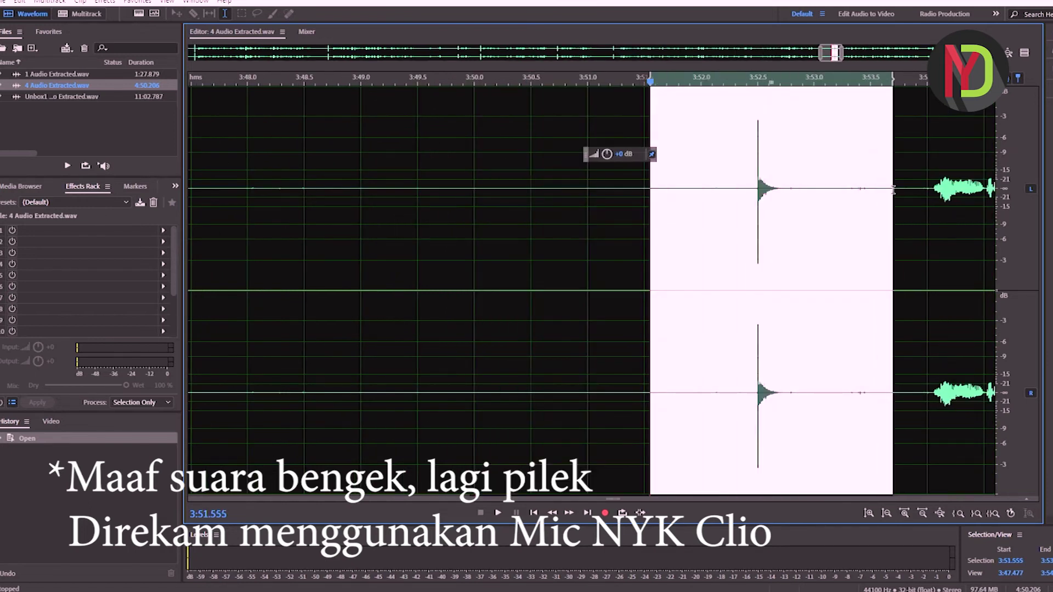
pyautogui.click(693, 197)
pyautogui.moveTo(692, 186); pyautogui.dragTo(899, 179)
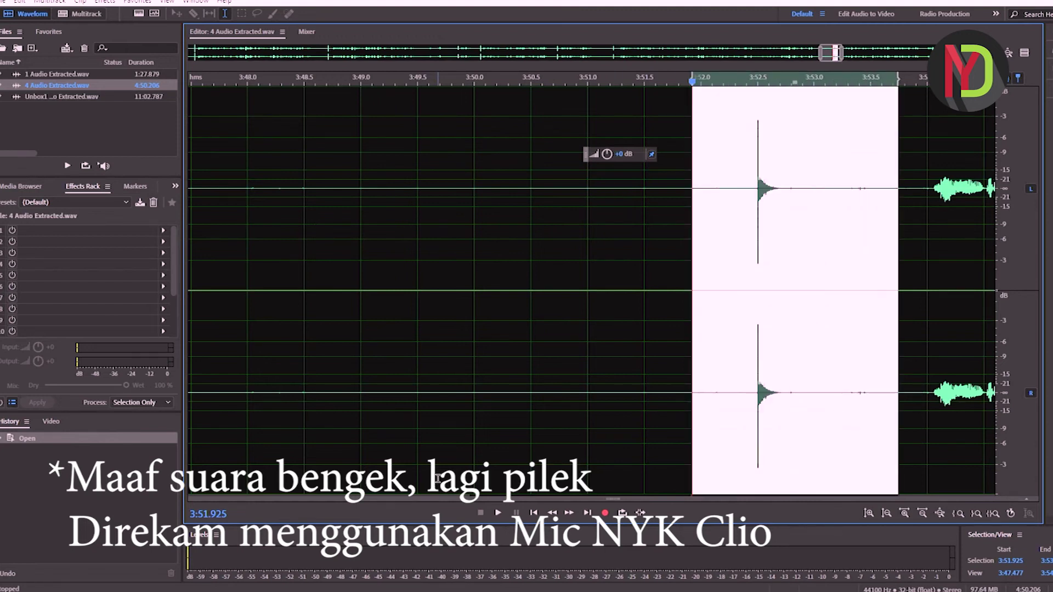
# Select the speech passage following the spike, from 3:53.617 to about 4:03, in 4 Audio Extracted.wav.
pyautogui.scroll(-3, 351, 437)
pyautogui.scroll(-5, 352, 437)
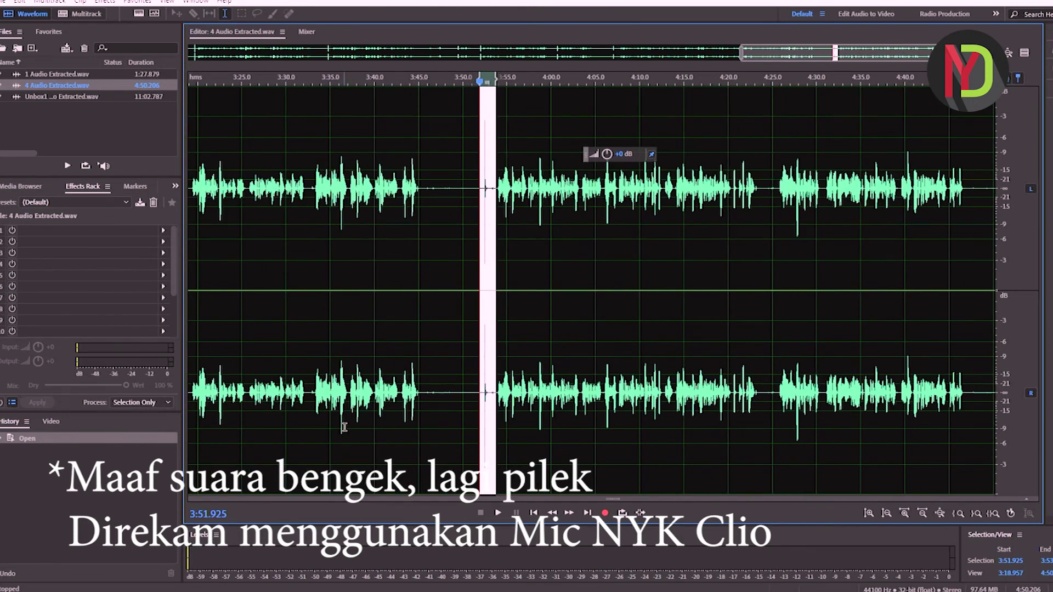
pyautogui.scroll(2, 681, 235)
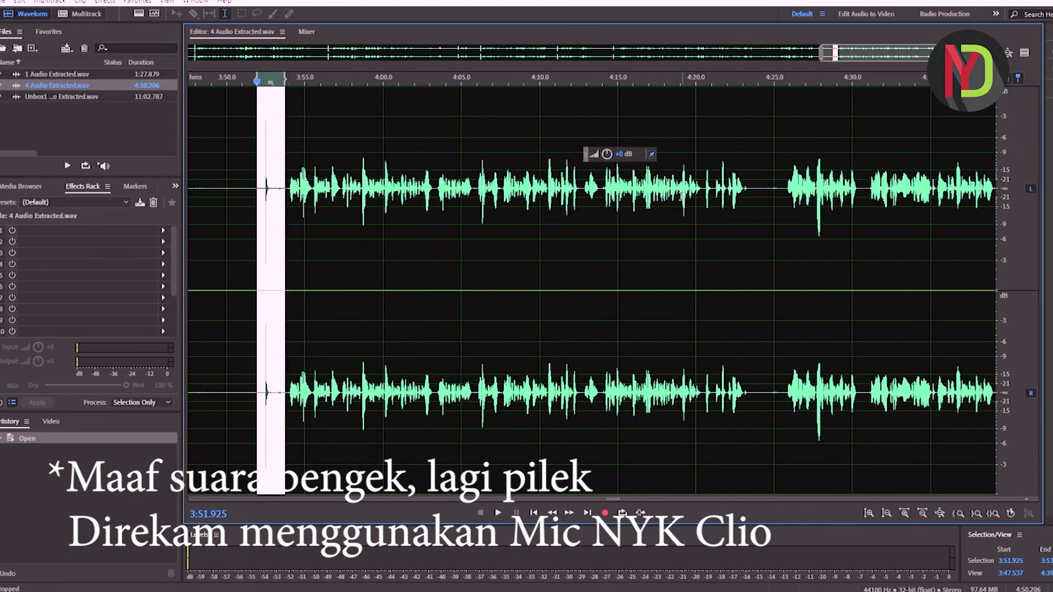
pyautogui.click(290, 190)
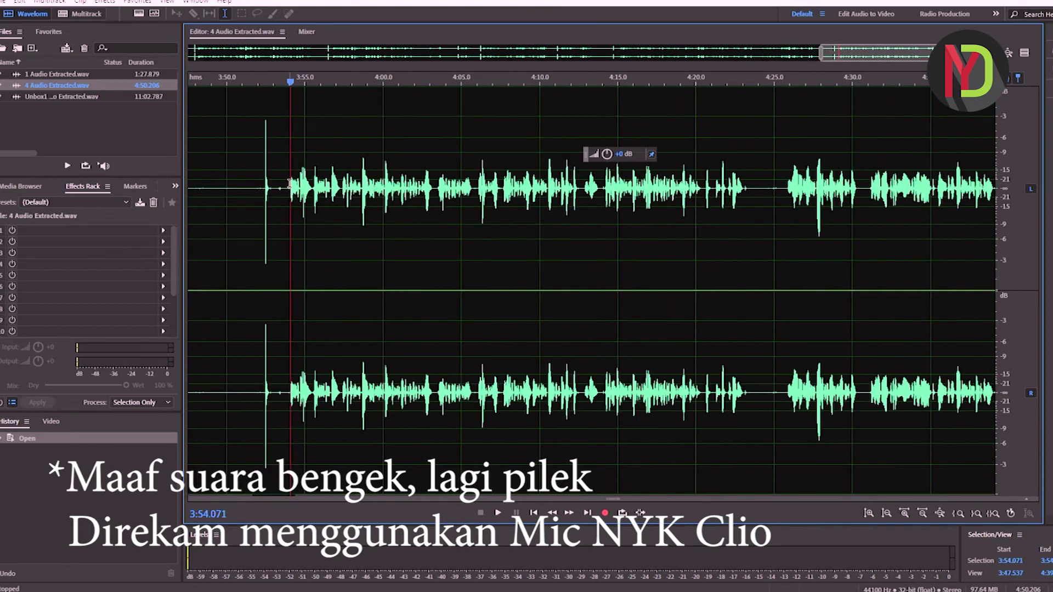
pyautogui.moveTo(284, 174); pyautogui.dragTo(414, 113)
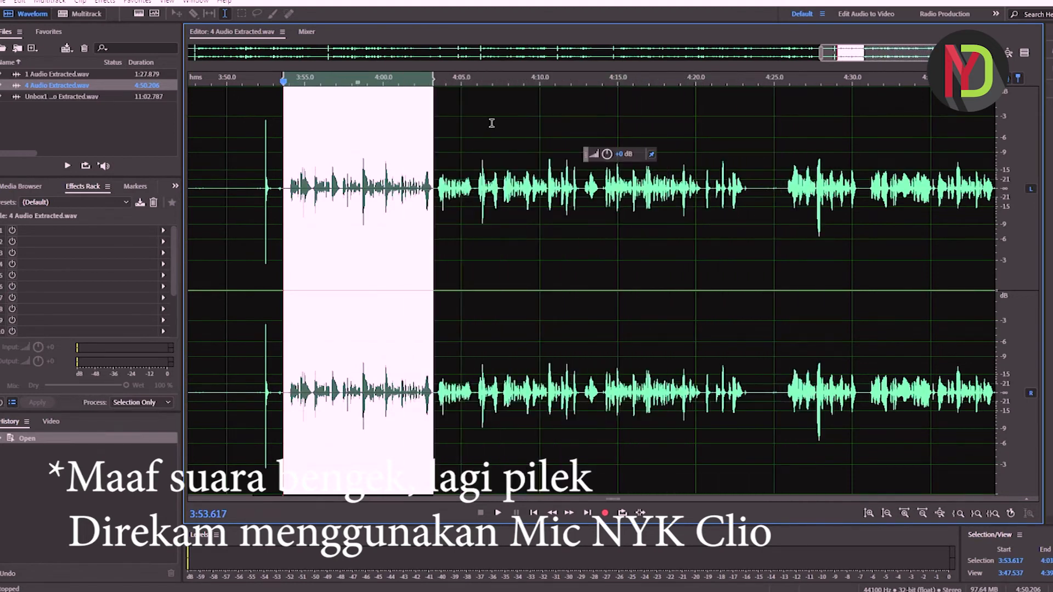